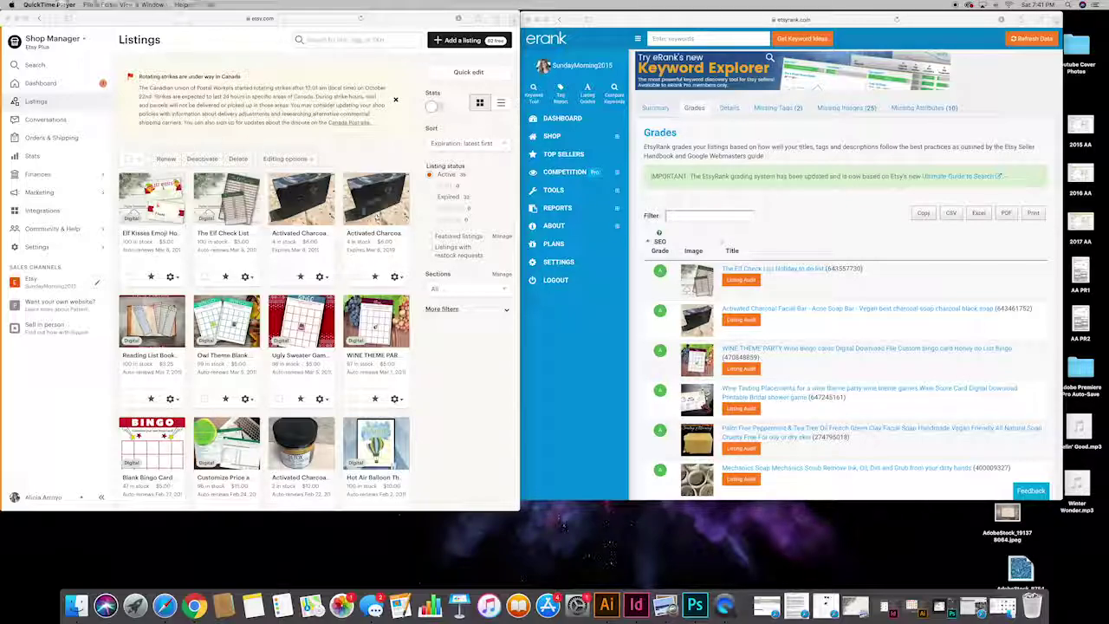
Step: Open the Activated Charcoal Facial Soap listing editor from the Etsy Listings grid
click(373, 235)
click(377, 216)
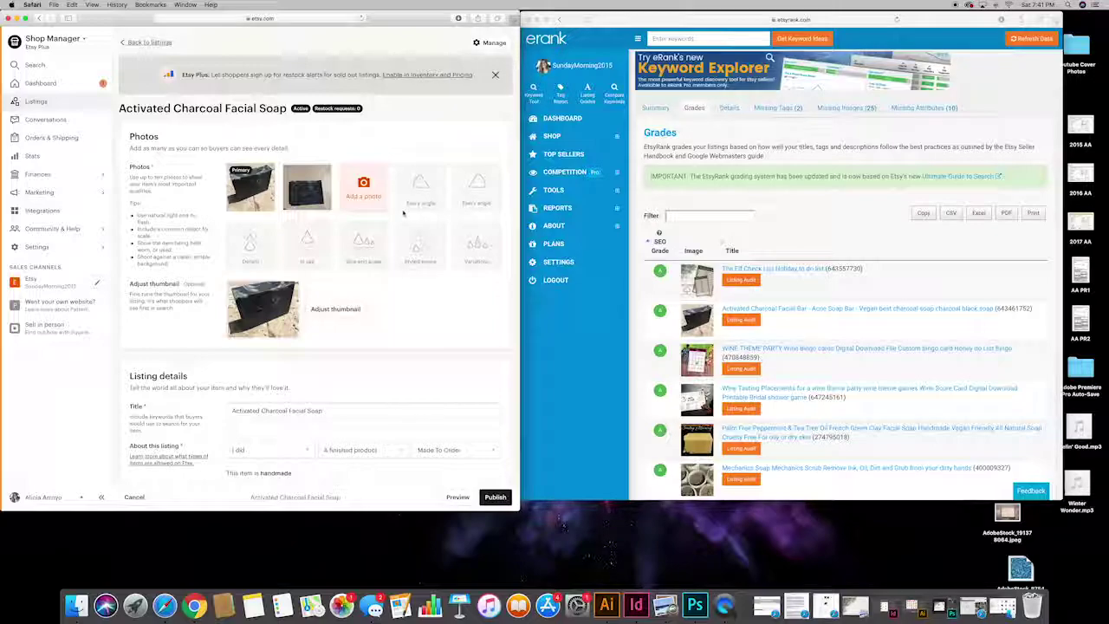
scroll(408, 320, down, 3)
Step: Review the Facial Soap title and details, then return to Listings and open the Facial Bar listing
click(367, 345)
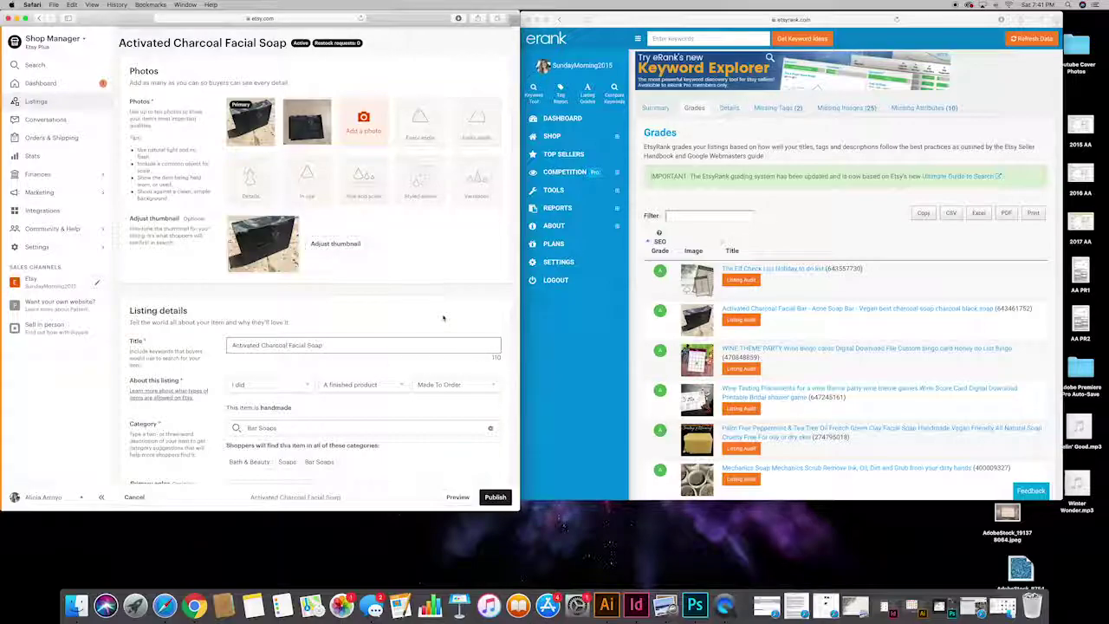
scroll(444, 318, down, 4)
scroll(444, 318, down, 1)
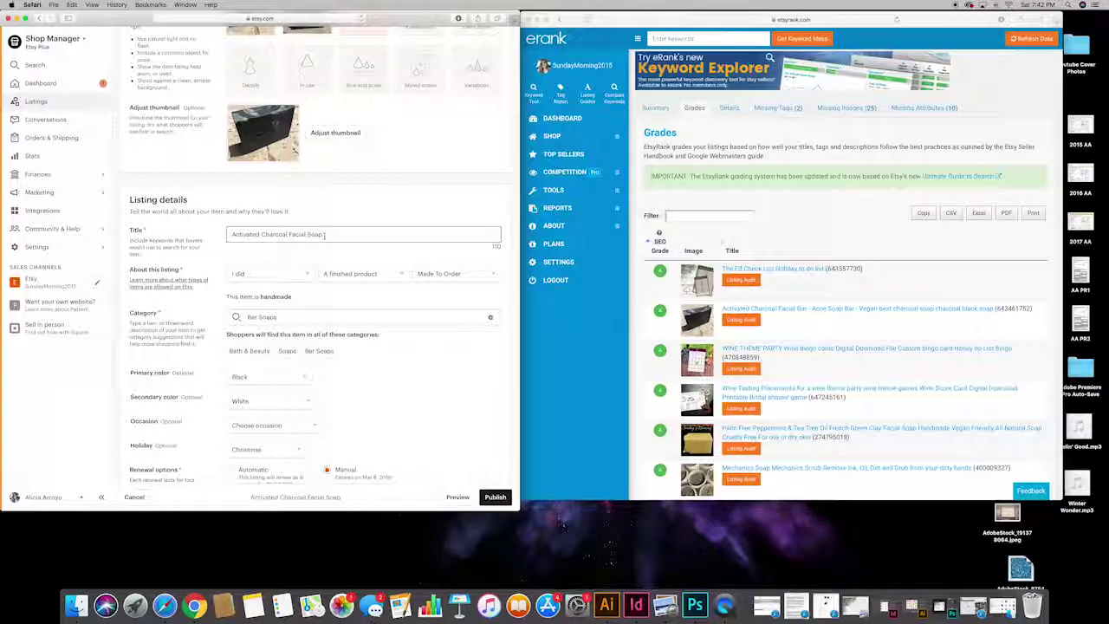
scroll(325, 237, up, 3)
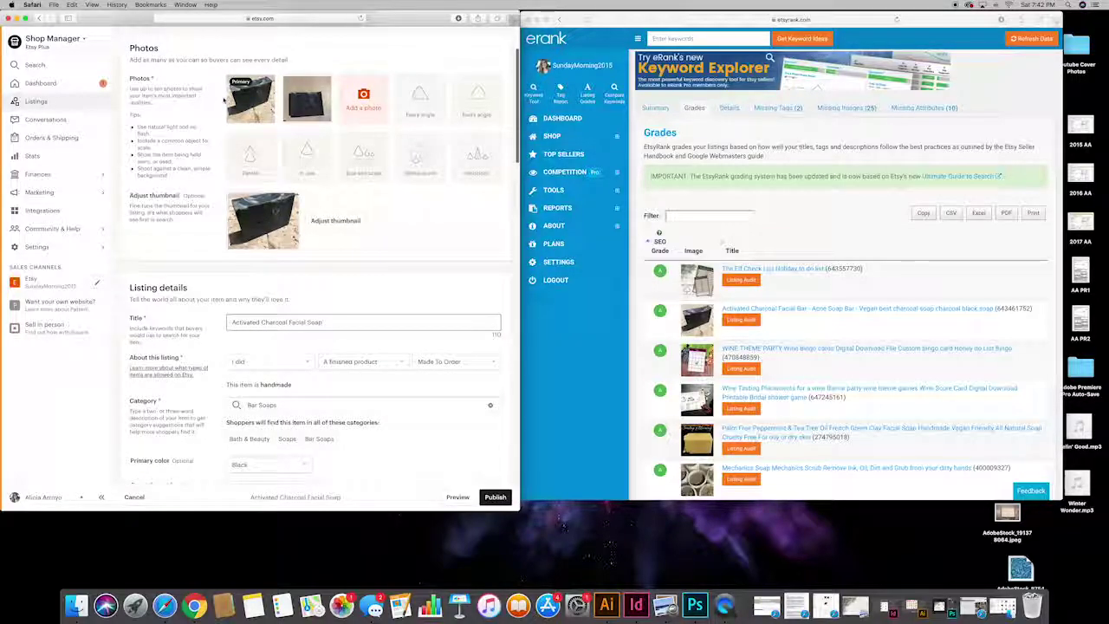
click(40, 18)
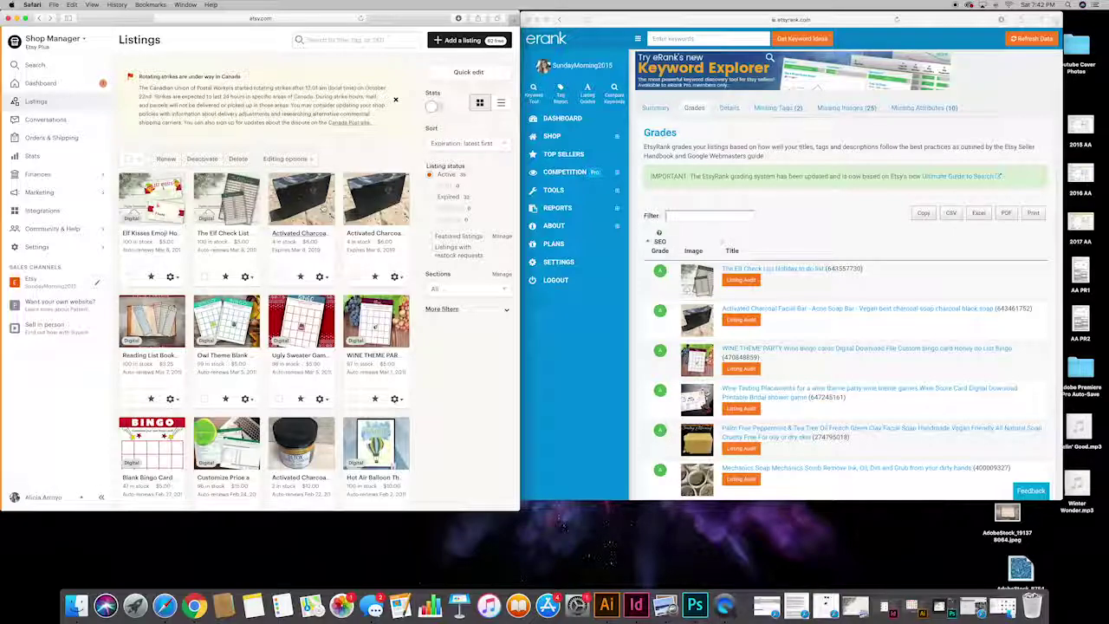
click(314, 212)
Step: Scroll the Facial Bar editor down to its 13 tags, including Activated Charcoal and Handmade soap
scroll(425, 205, down, 4)
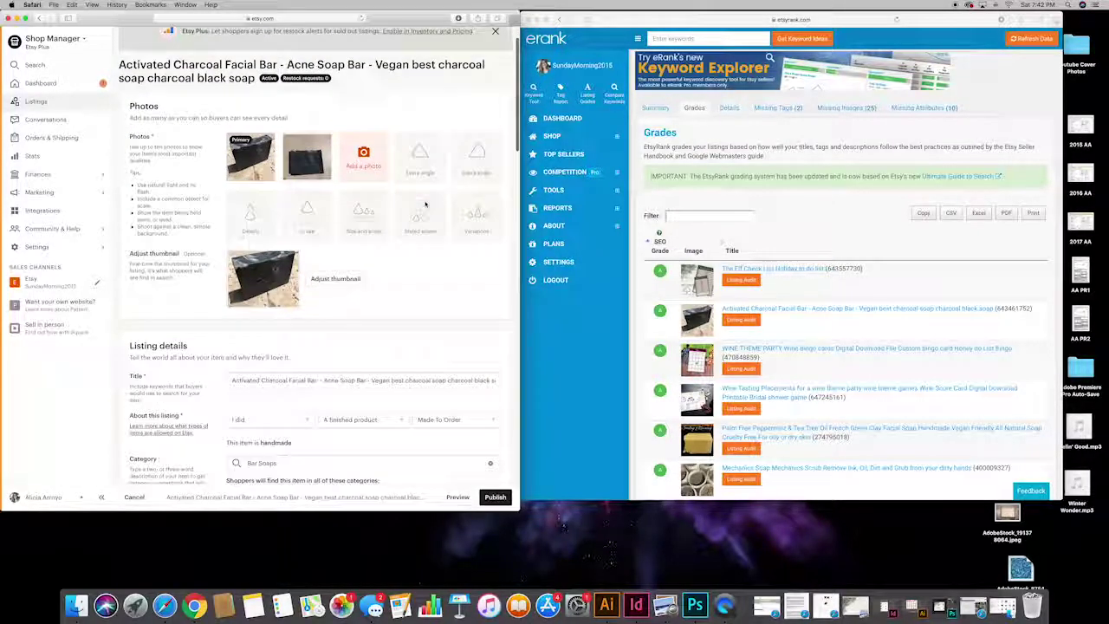
scroll(425, 204, down, 2)
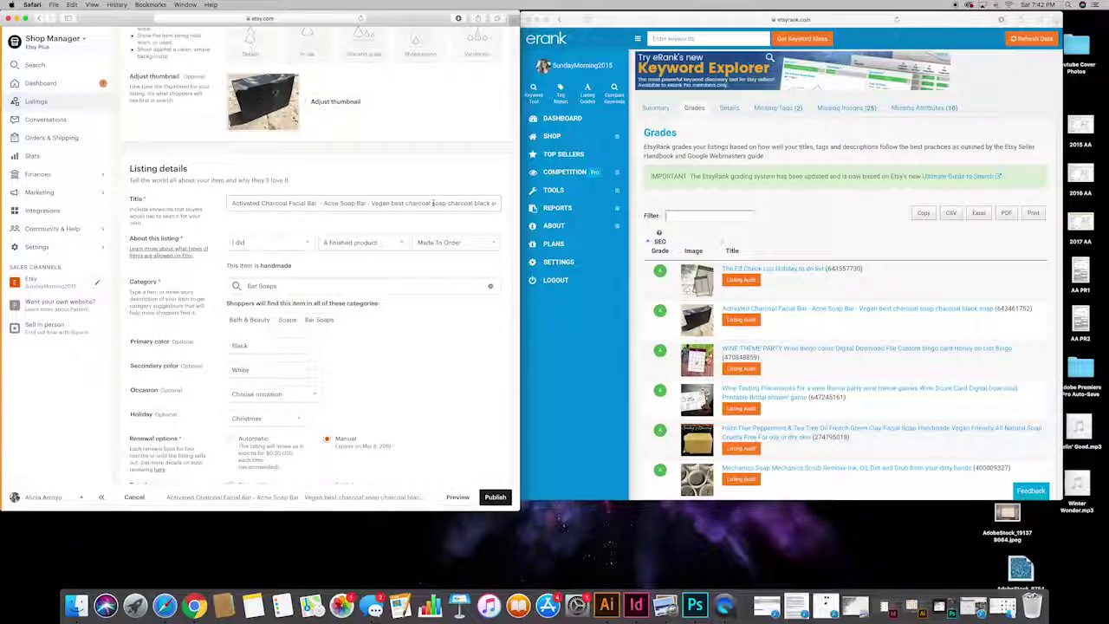
scroll(432, 203, down, 8)
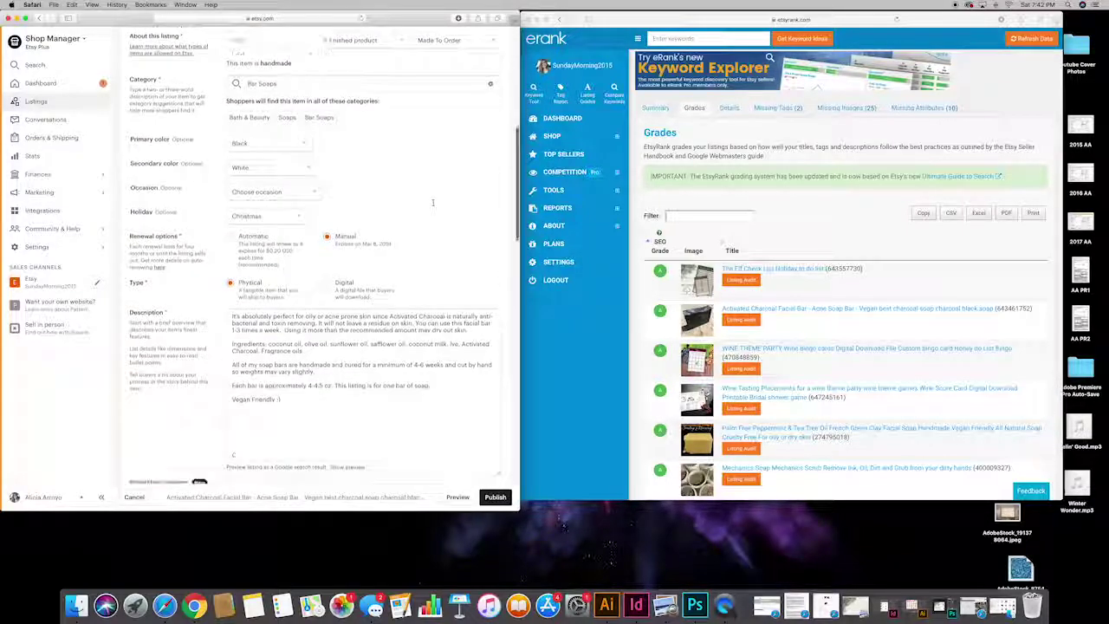
scroll(432, 203, down, 8)
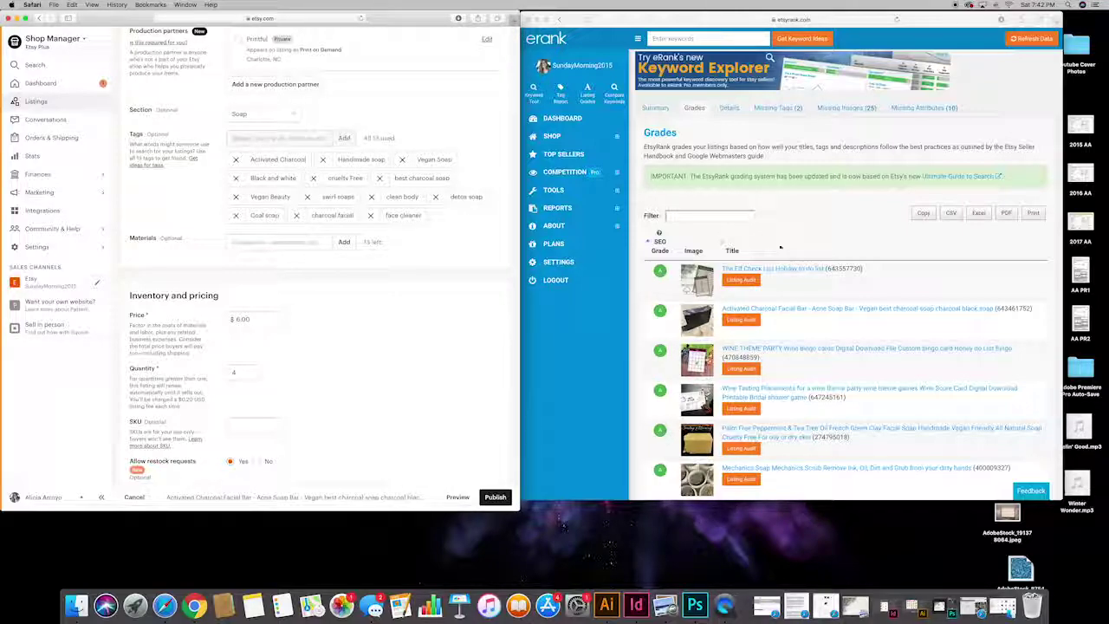
scroll(830, 215, down, 3)
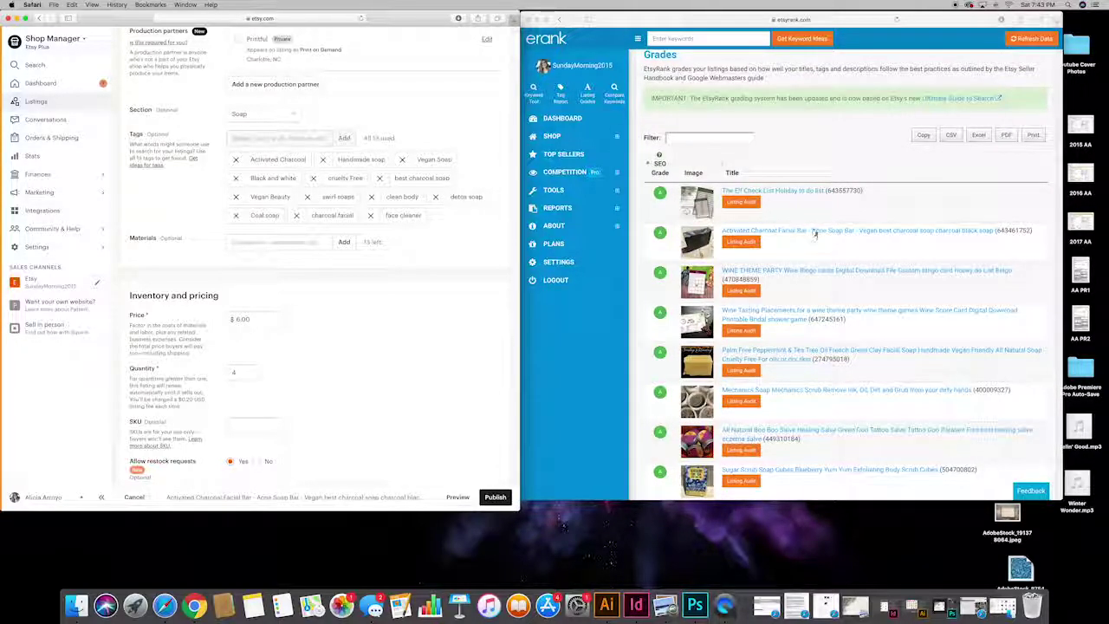
scroll(815, 232, down, 10)
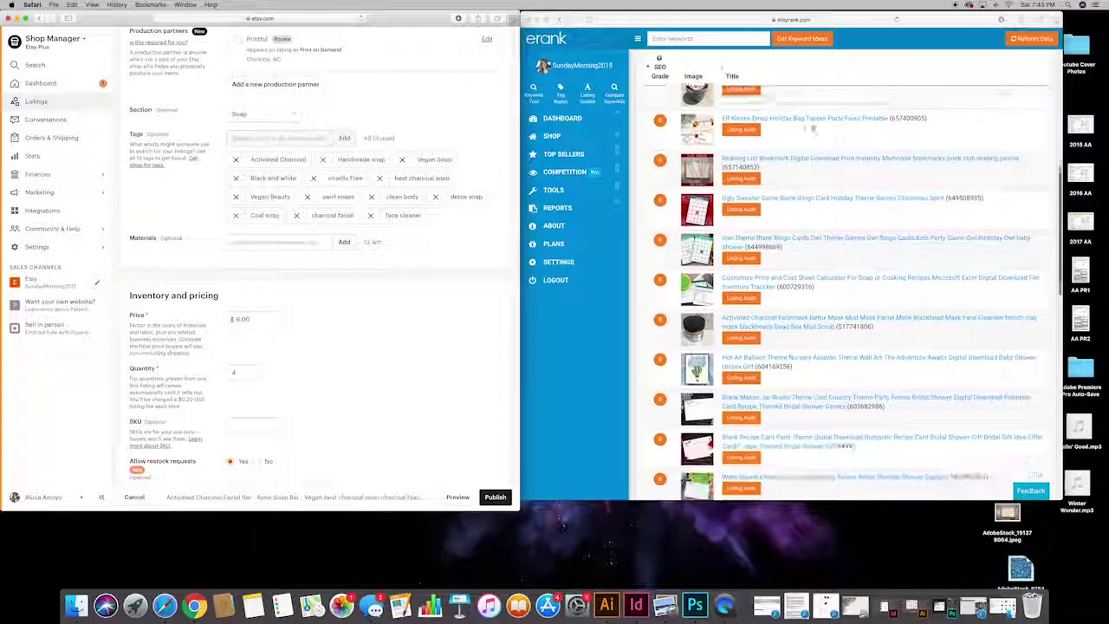
scroll(812, 129, down, 10)
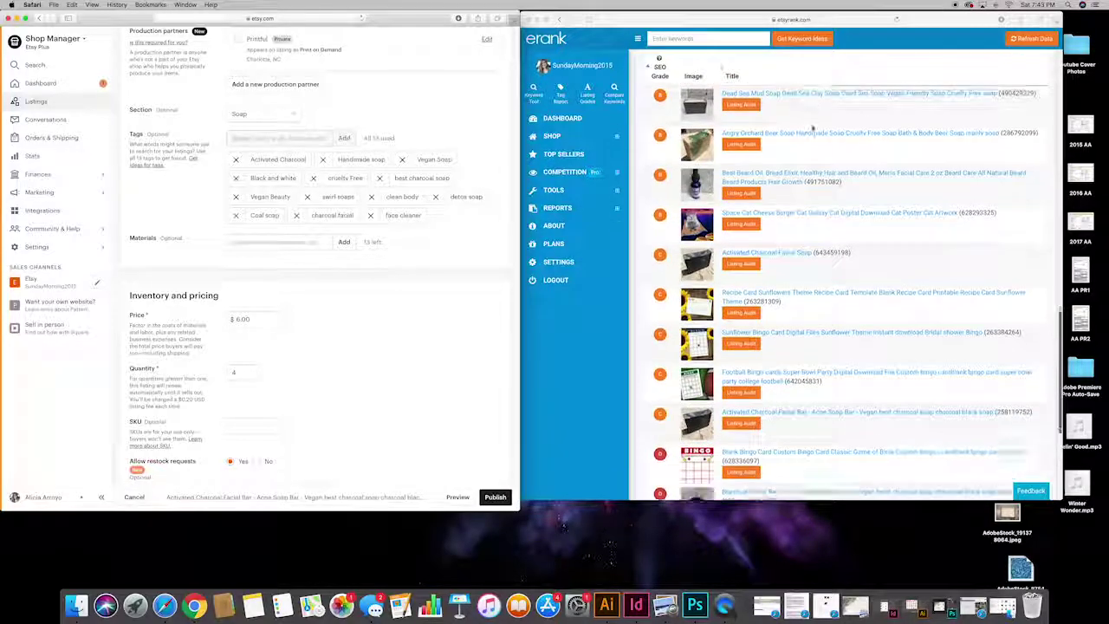
scroll(811, 121, down, 5)
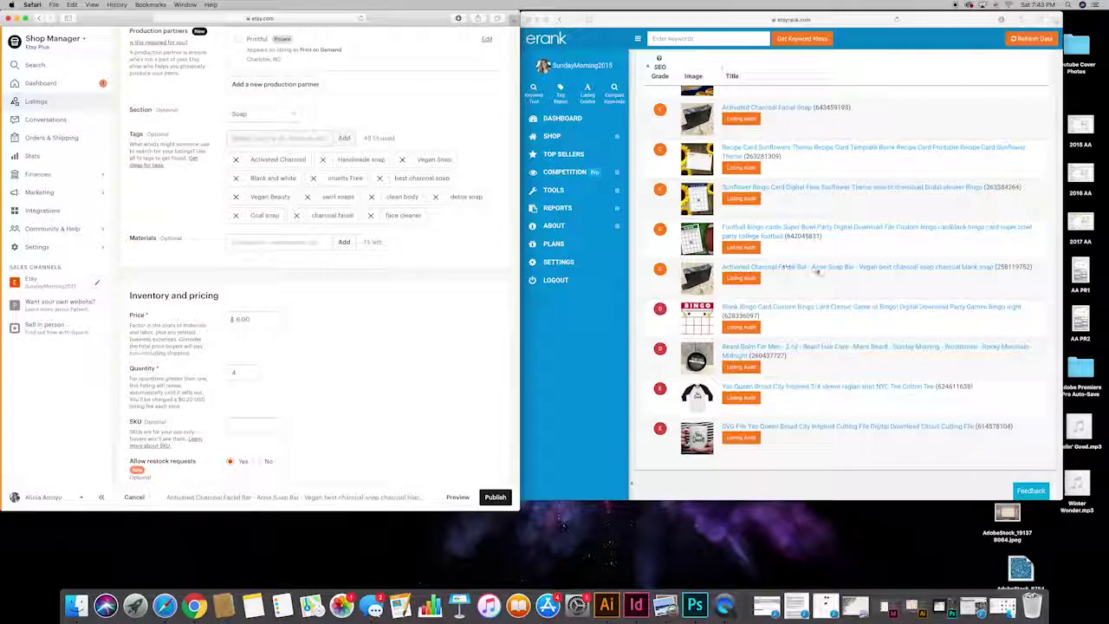
scroll(810, 273, up, 1)
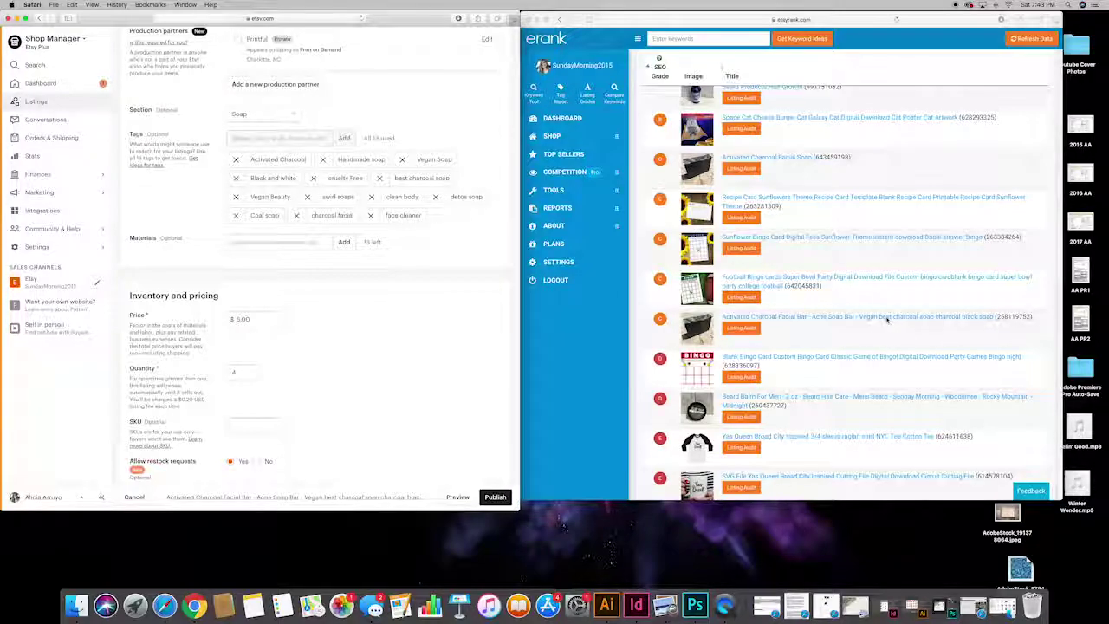
scroll(888, 319, up, 15)
scroll(886, 321, down, 1)
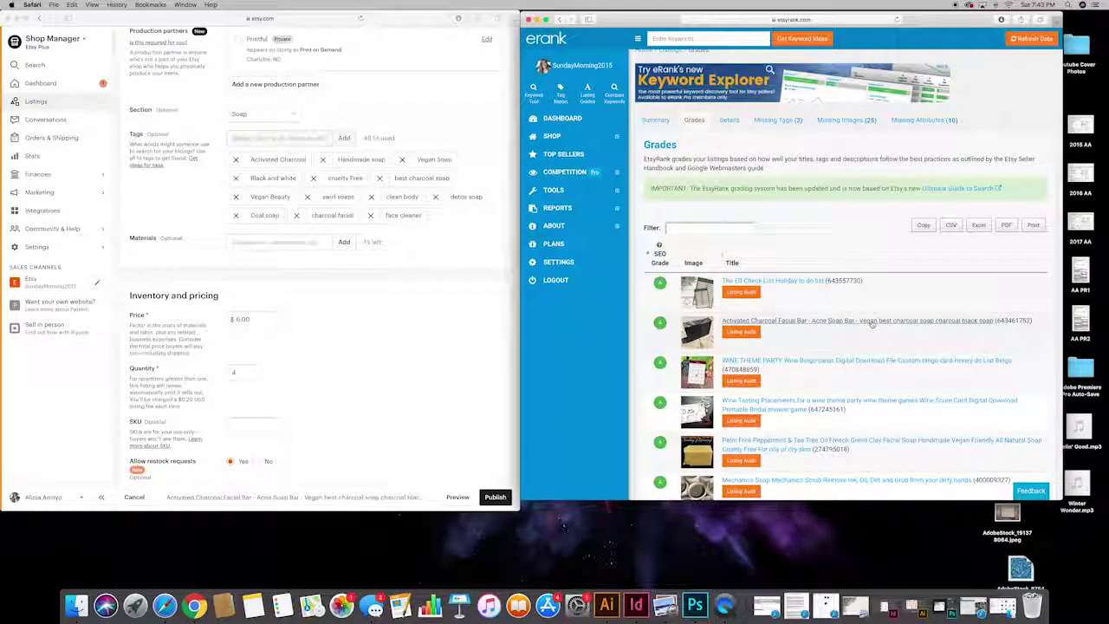
click(871, 322)
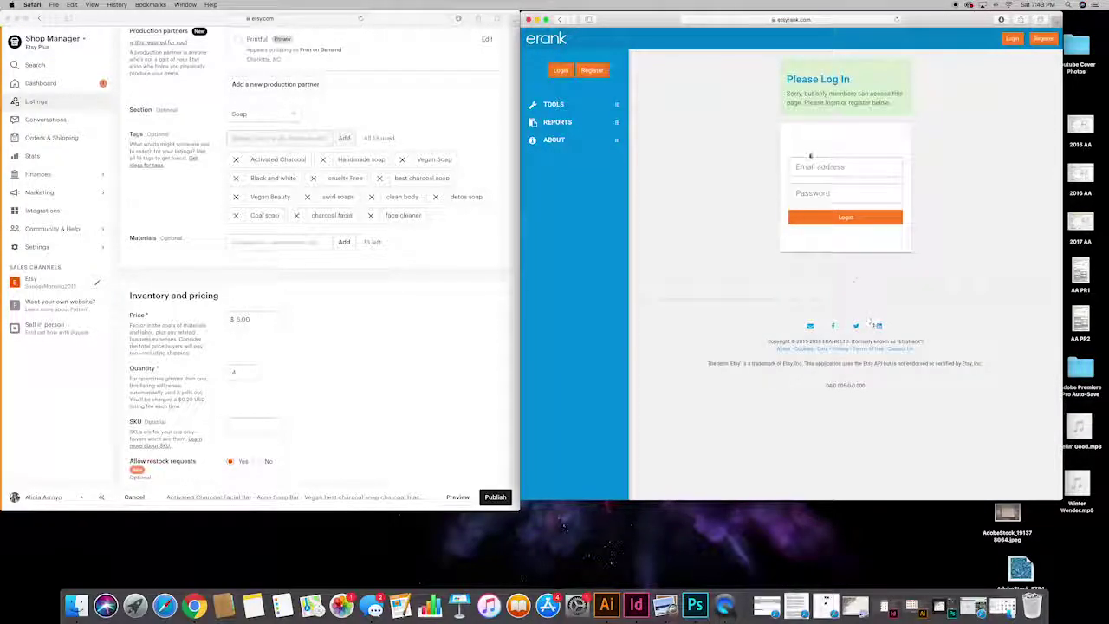
Step: Log in to eRank with the saved autofill credentials to reach the Facial Bar Listing Audit
click(813, 167)
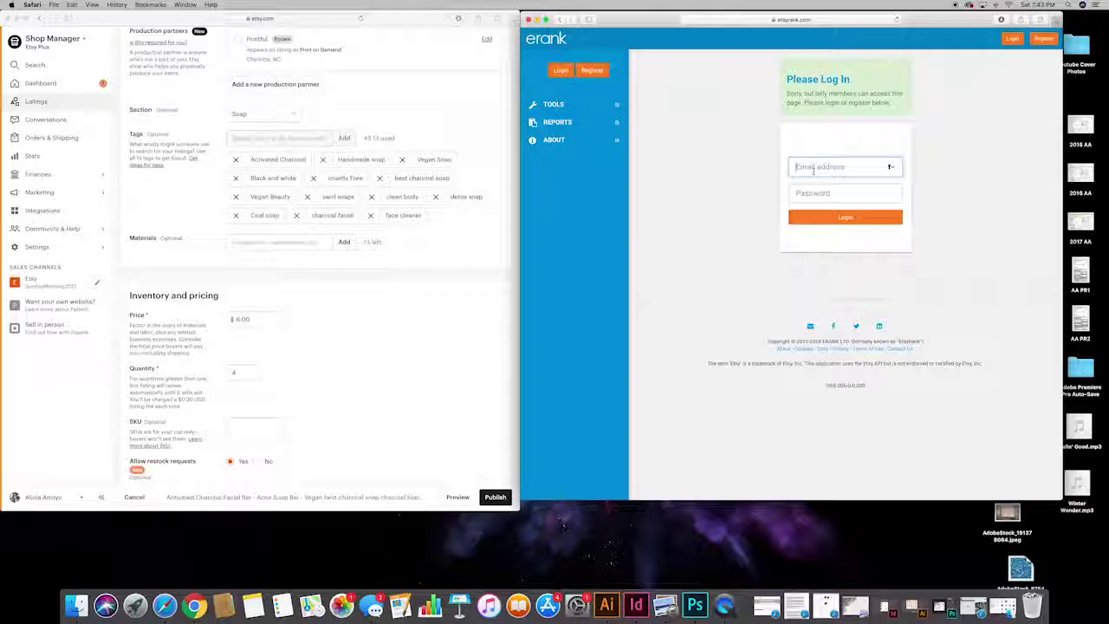
text(sun)
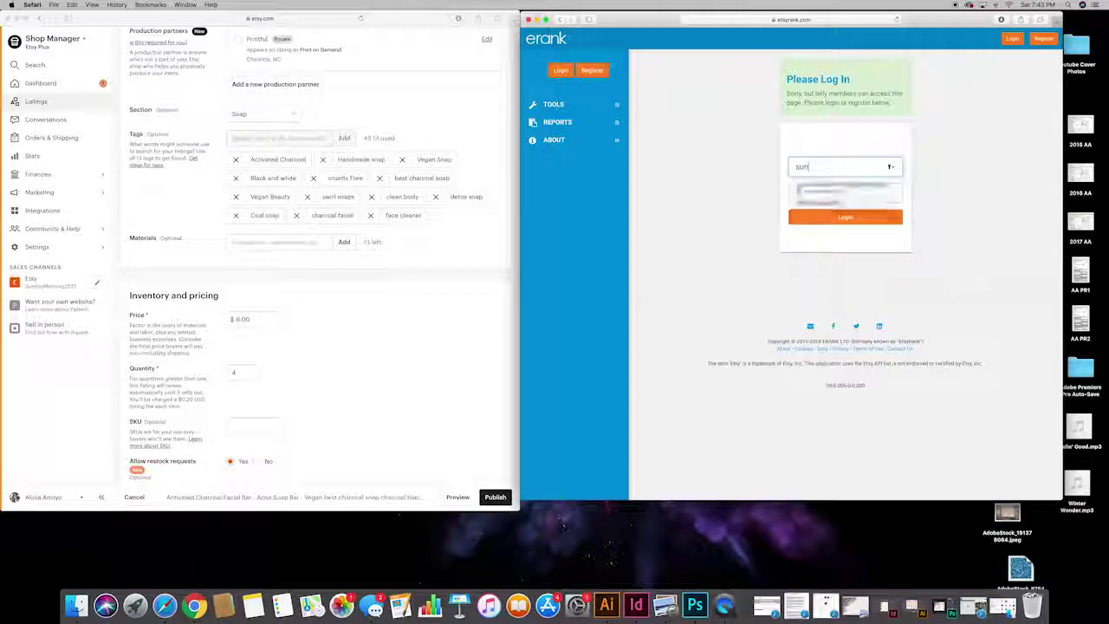
click(818, 173)
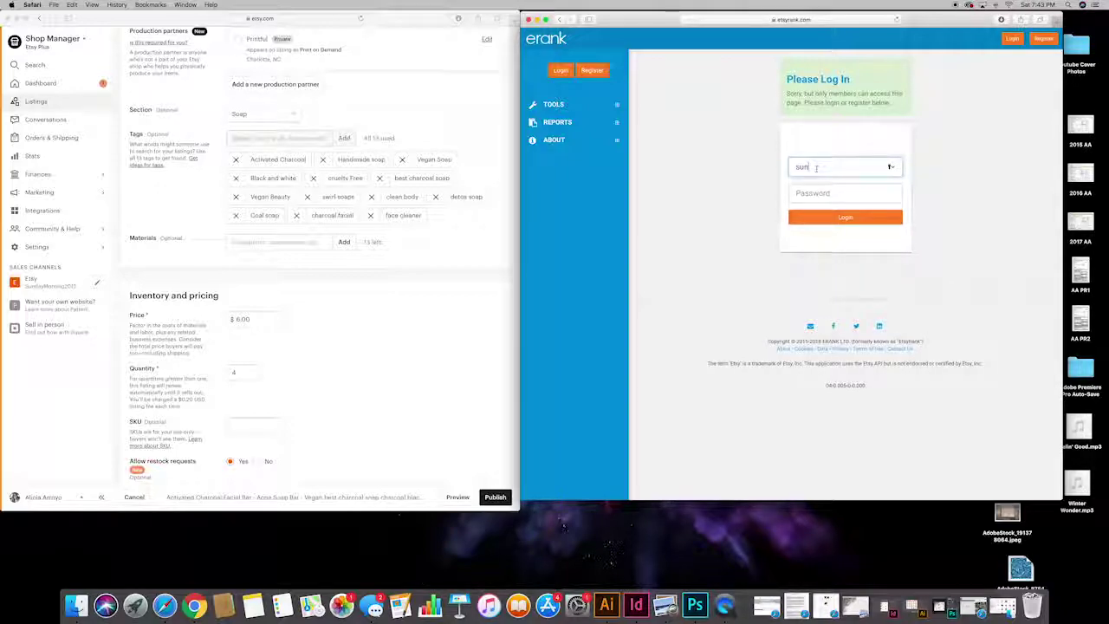
text(day)
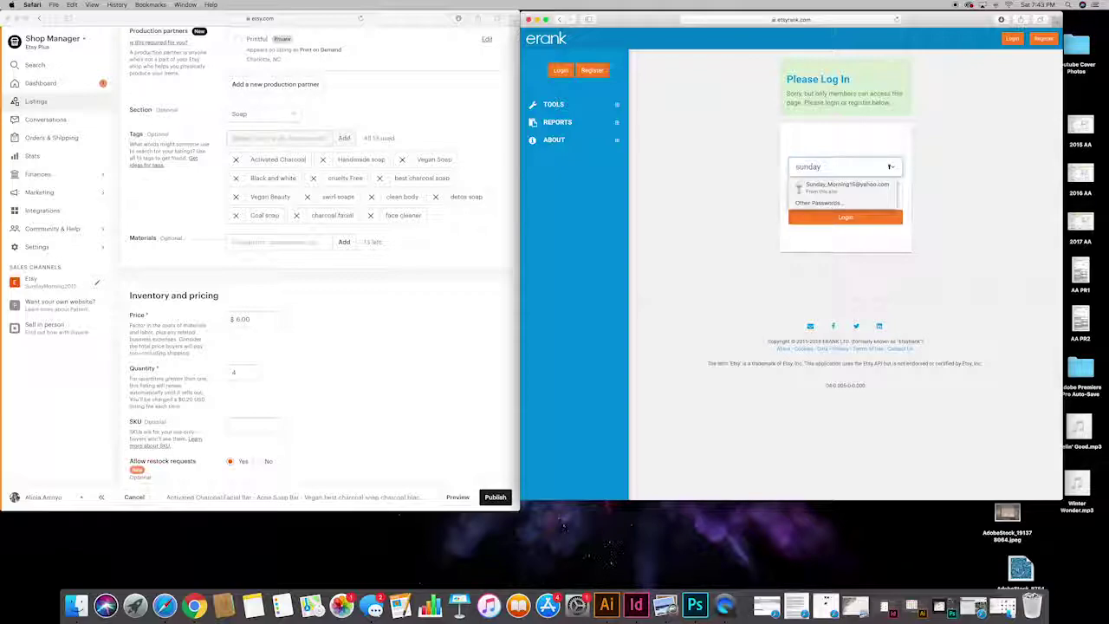
key(Down)
key(Return)
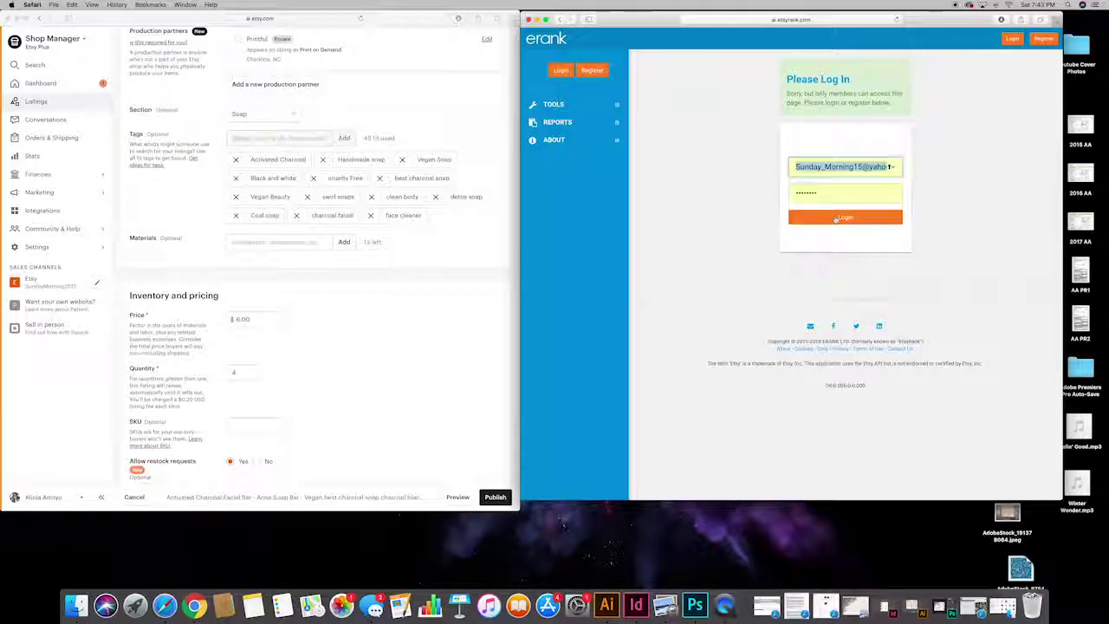
click(835, 218)
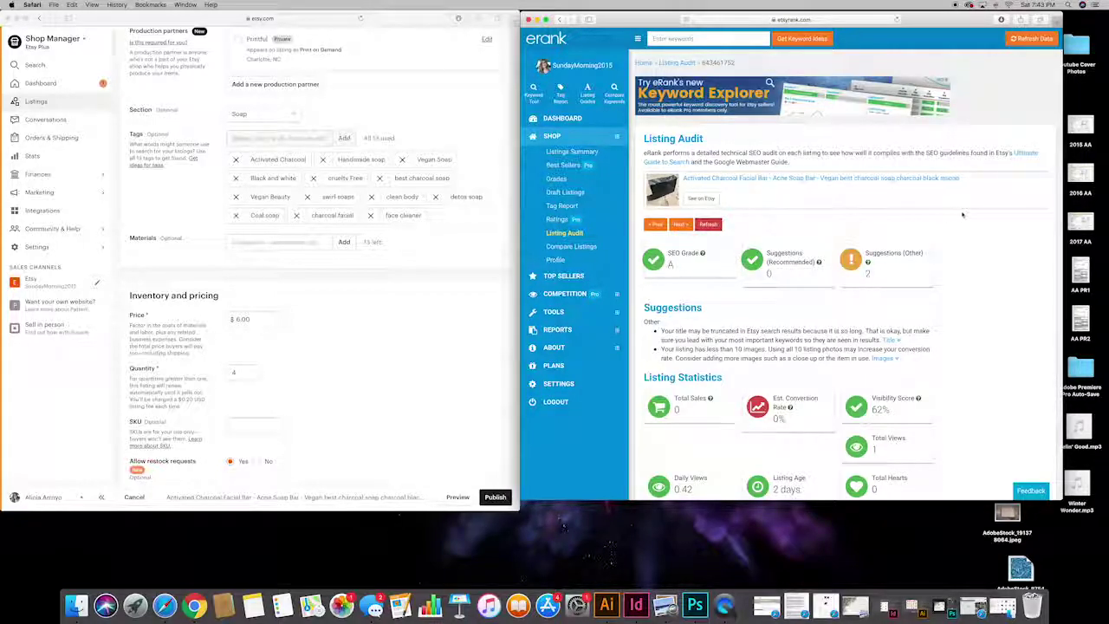
scroll(964, 214, down, 5)
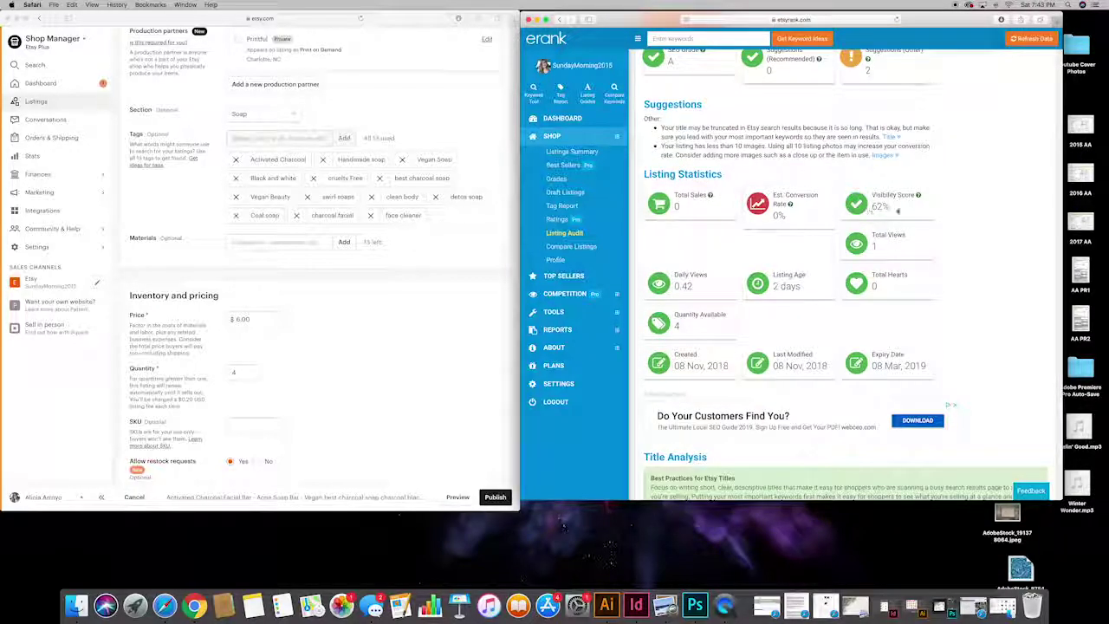
drag(898, 210, 868, 208)
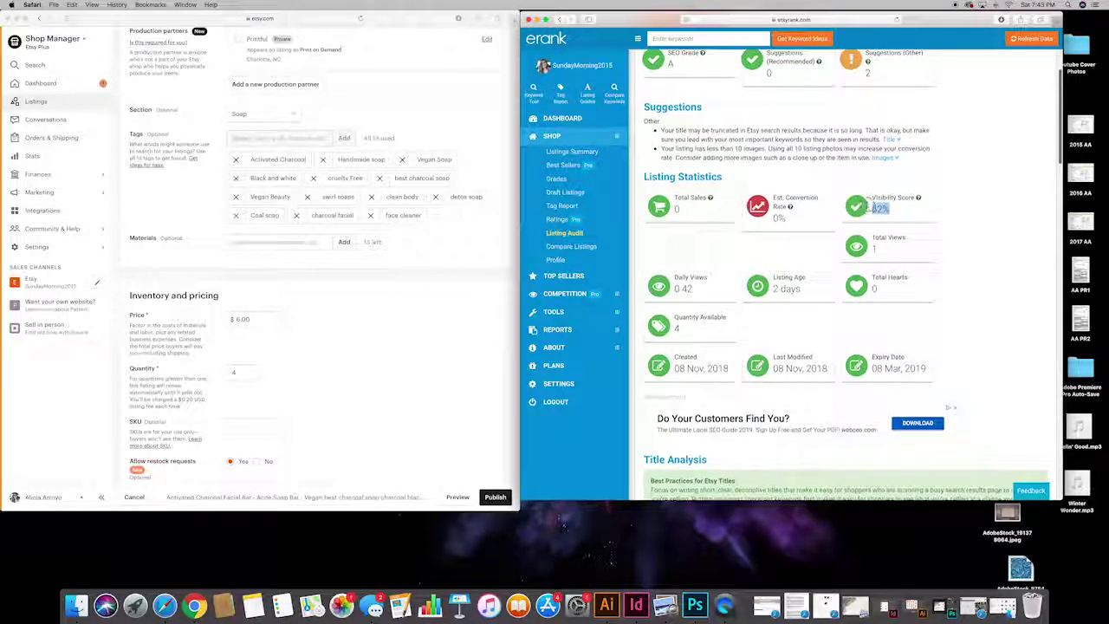
scroll(937, 206, up, 1)
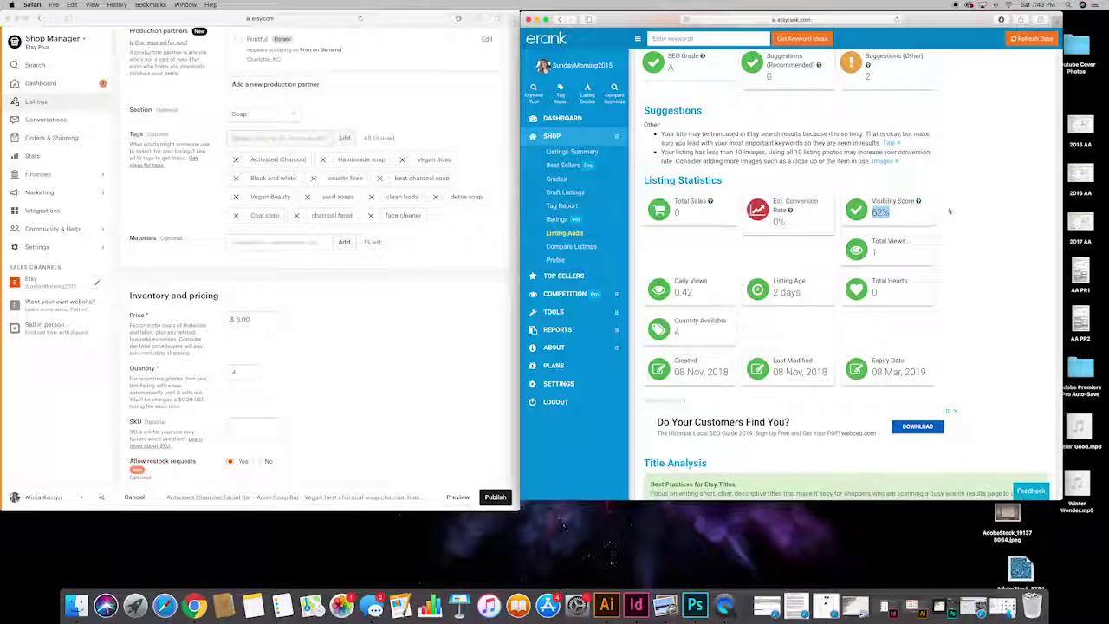
scroll(949, 210, down, 10)
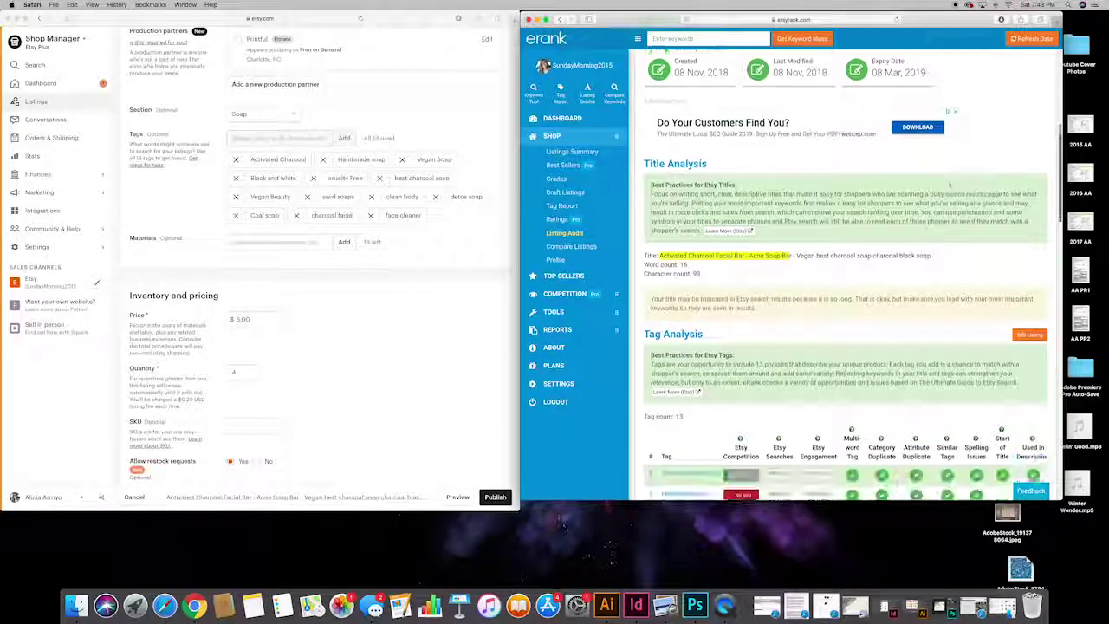
scroll(949, 198, down, 6)
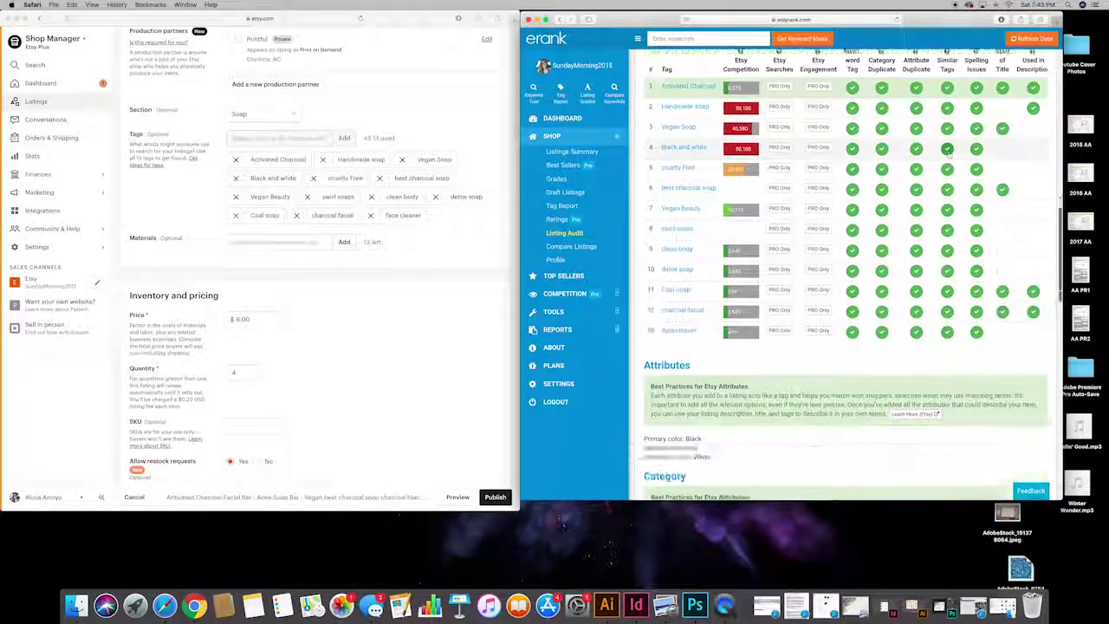
scroll(948, 208, up, 3)
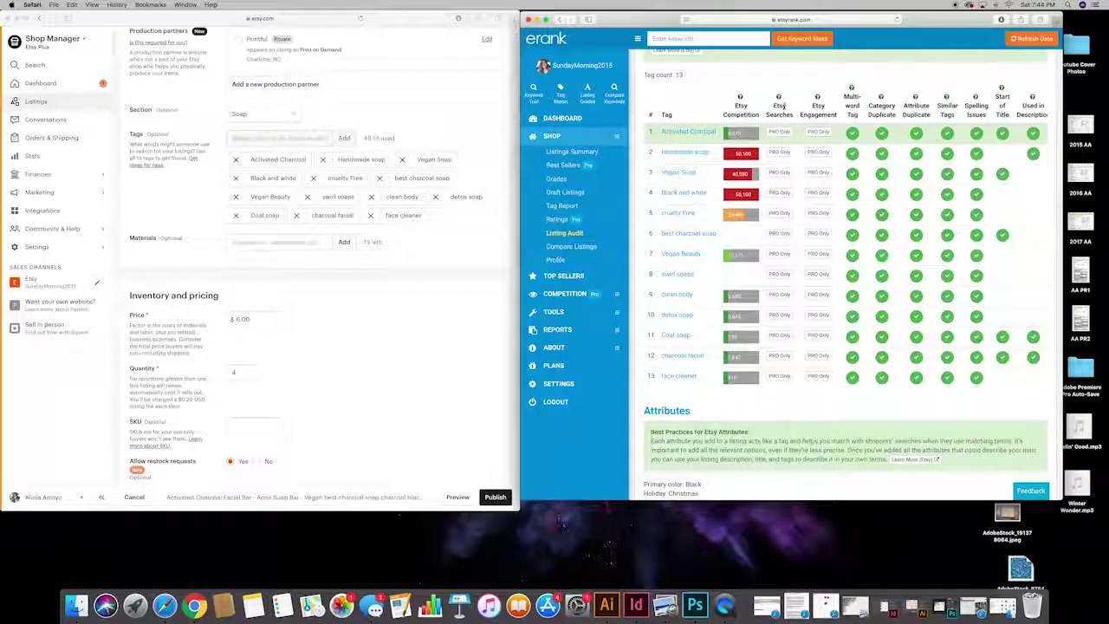
scroll(782, 104, down, 10)
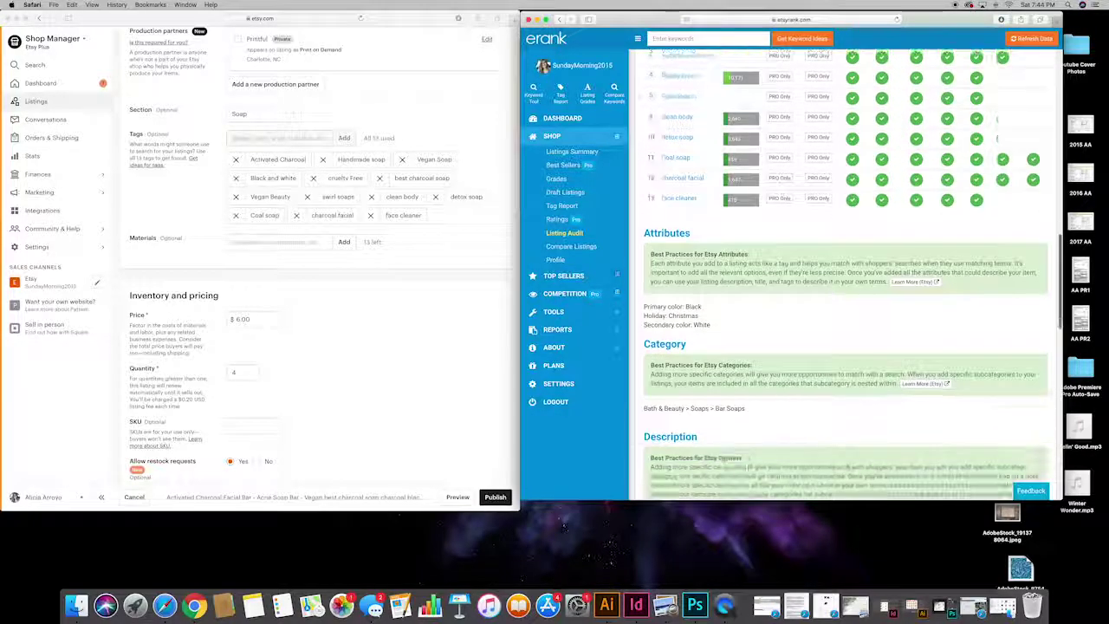
scroll(784, 81, down, 10)
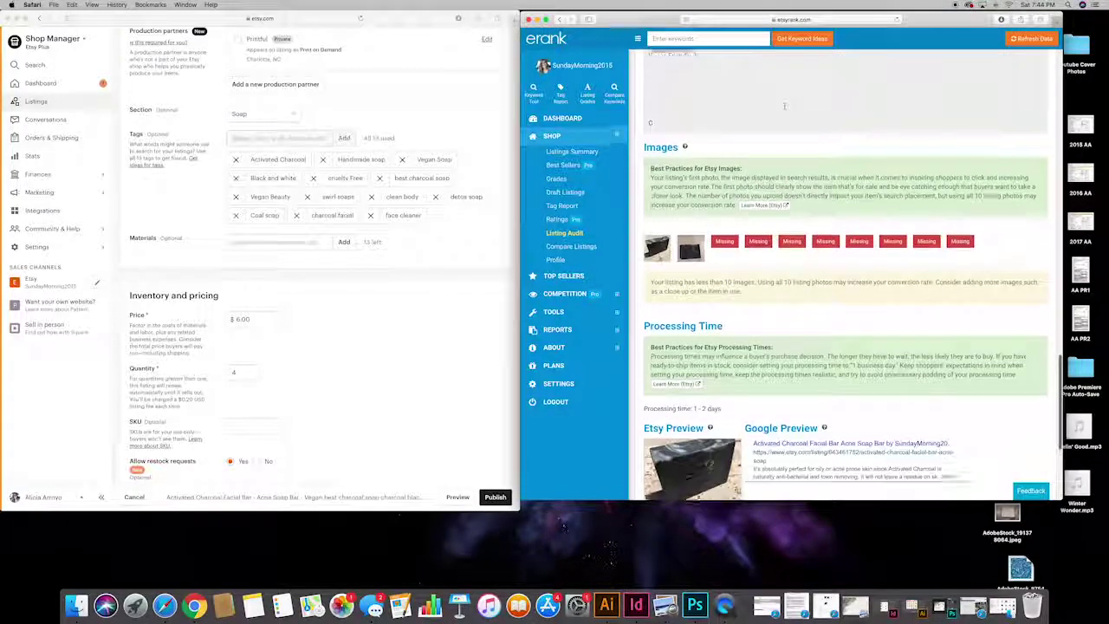
scroll(785, 107, up, 20)
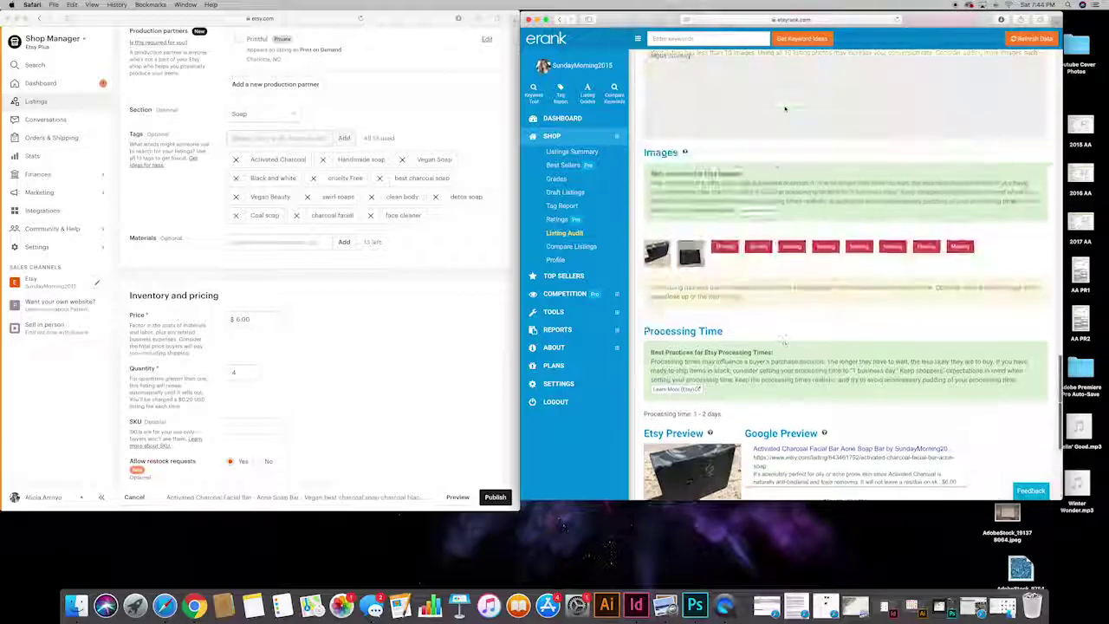
scroll(784, 107, up, 10)
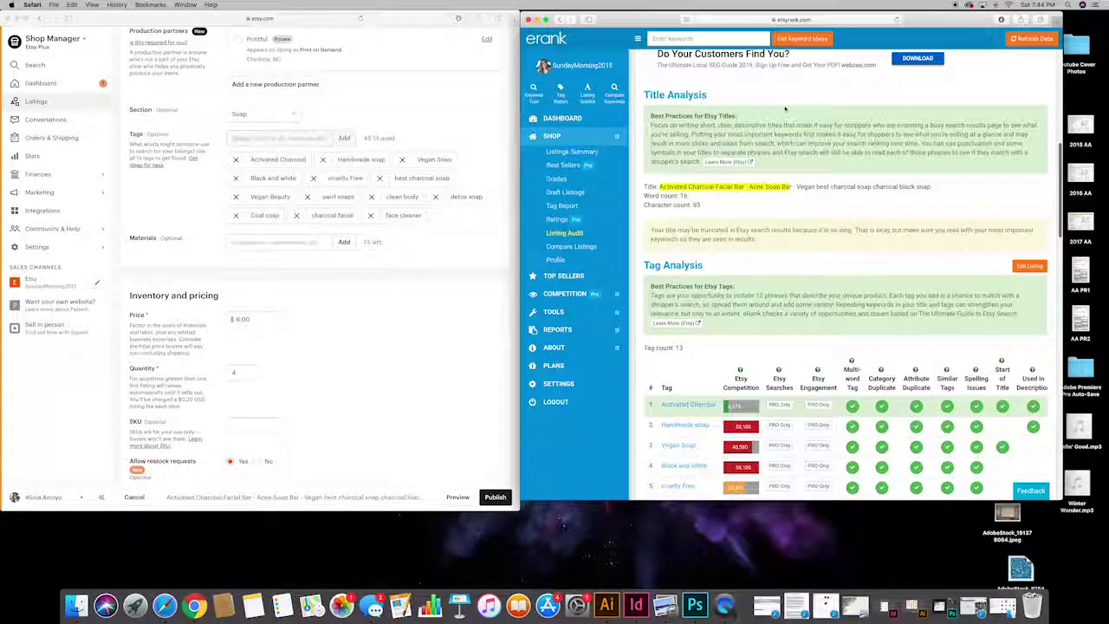
scroll(784, 107, up, 8)
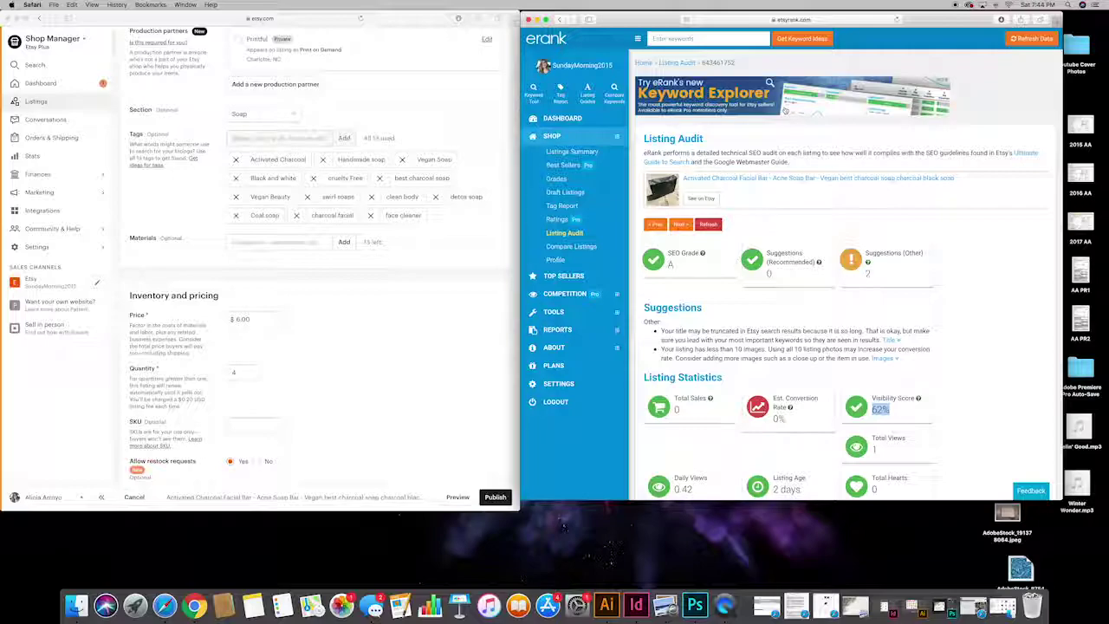
scroll(715, 255, down, 1)
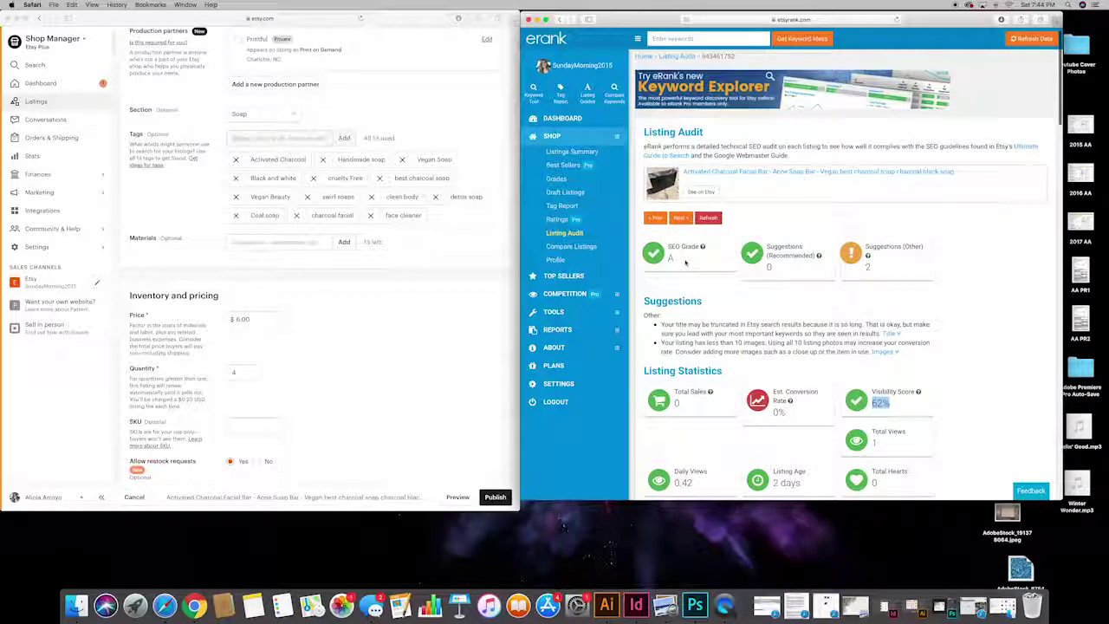
scroll(775, 239, down, 3)
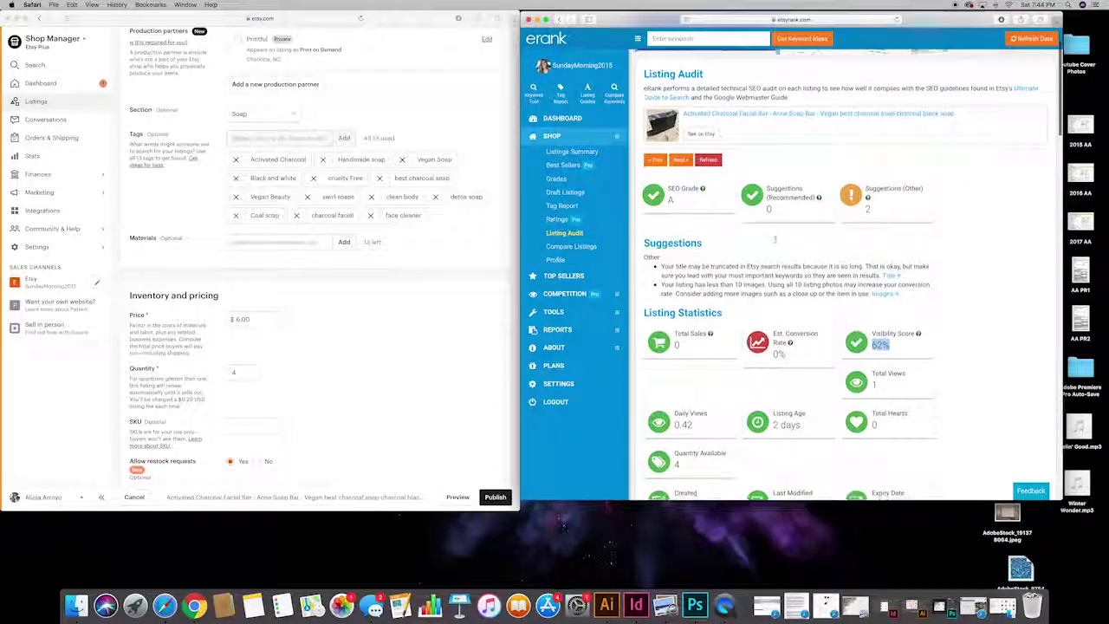
scroll(769, 243, up, 4)
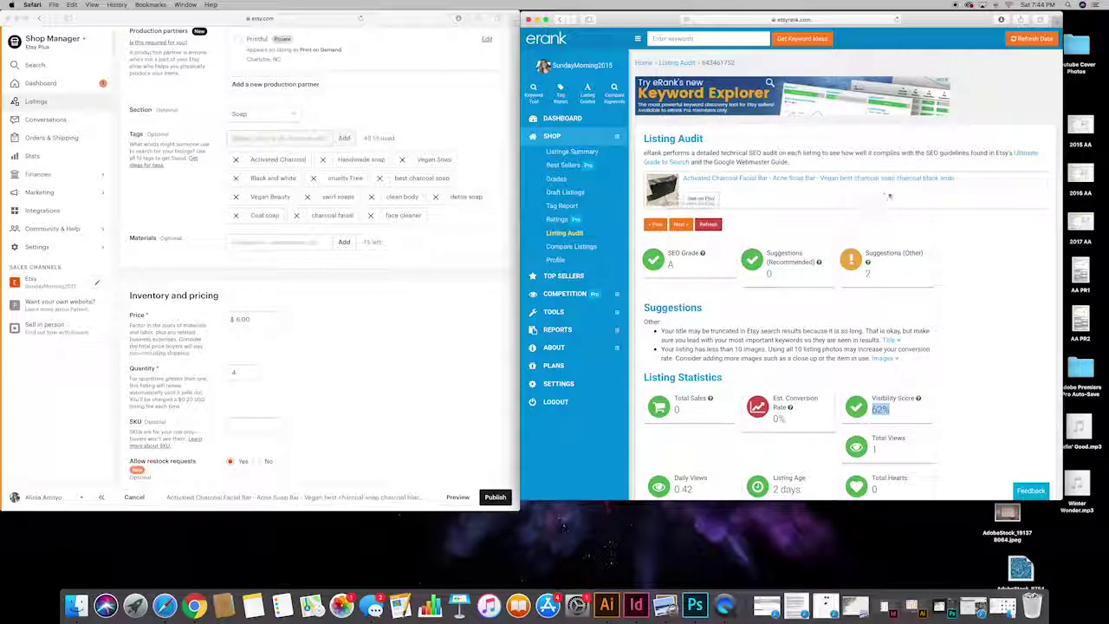
scroll(874, 195, down, 5)
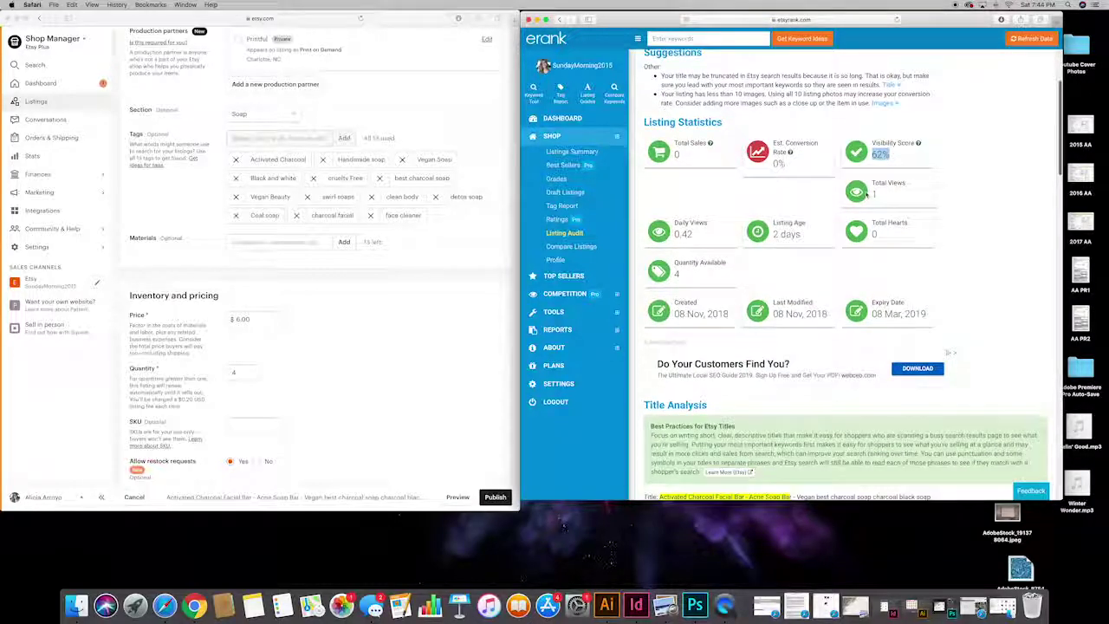
scroll(866, 195, up, 1)
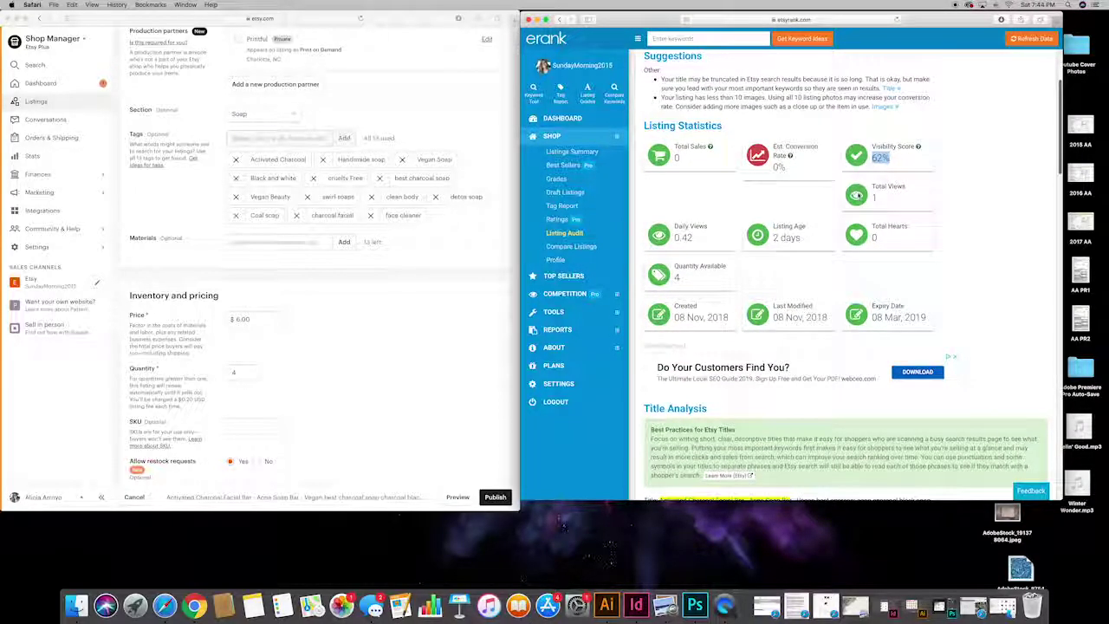
scroll(856, 195, up, 1)
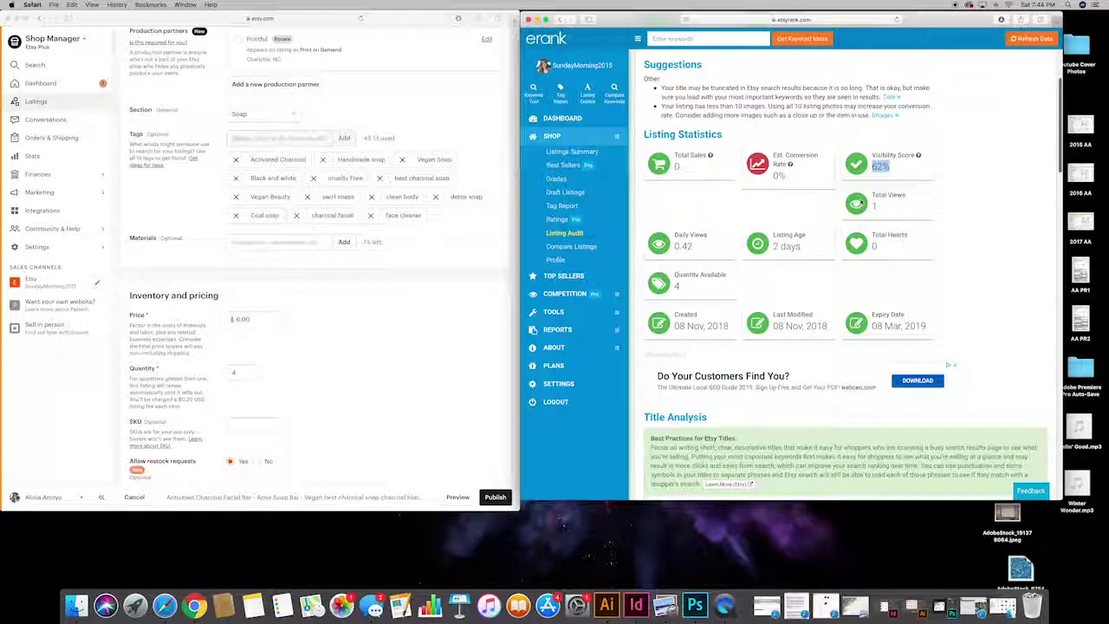
key(super+r)
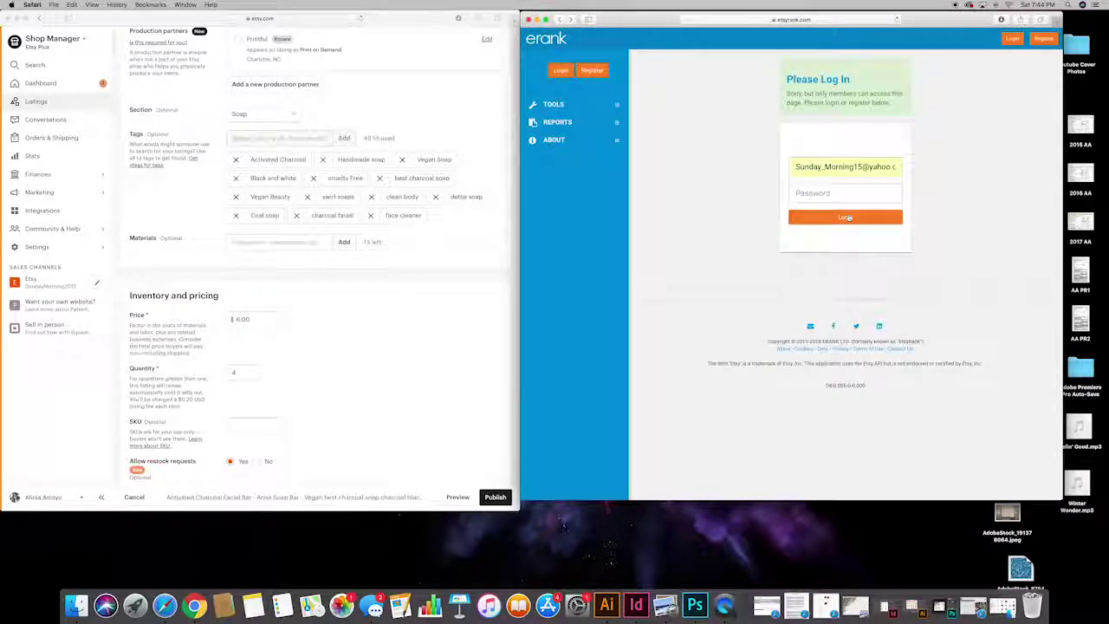
Step: Sign back in to eRank using the saved login suggestion to reach the Dashboard
click(845, 217)
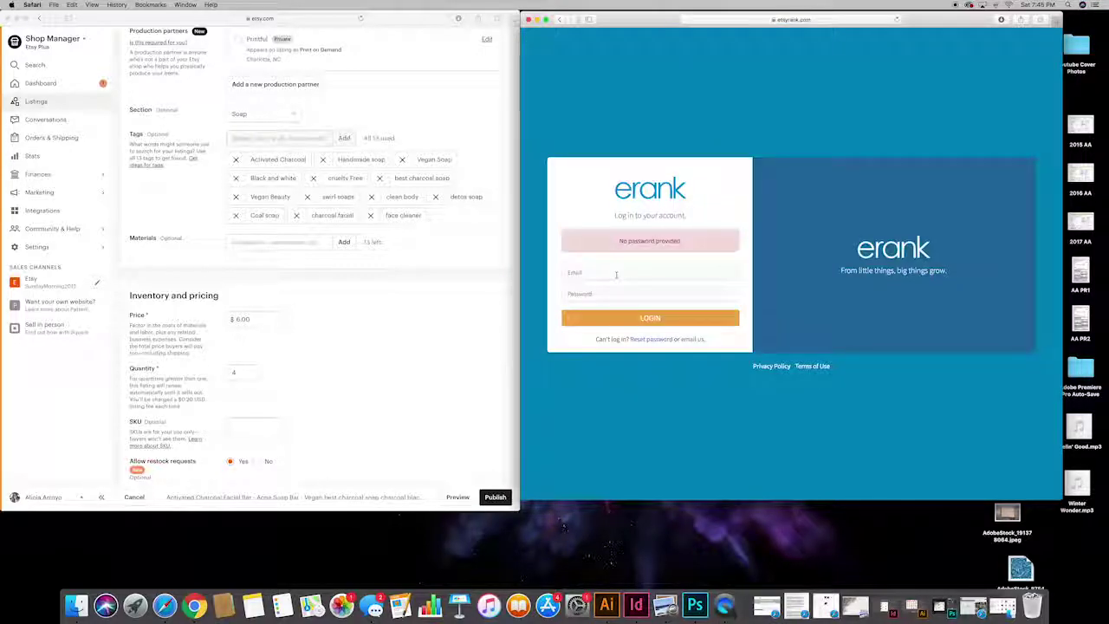
click(616, 275)
click(611, 287)
click(632, 316)
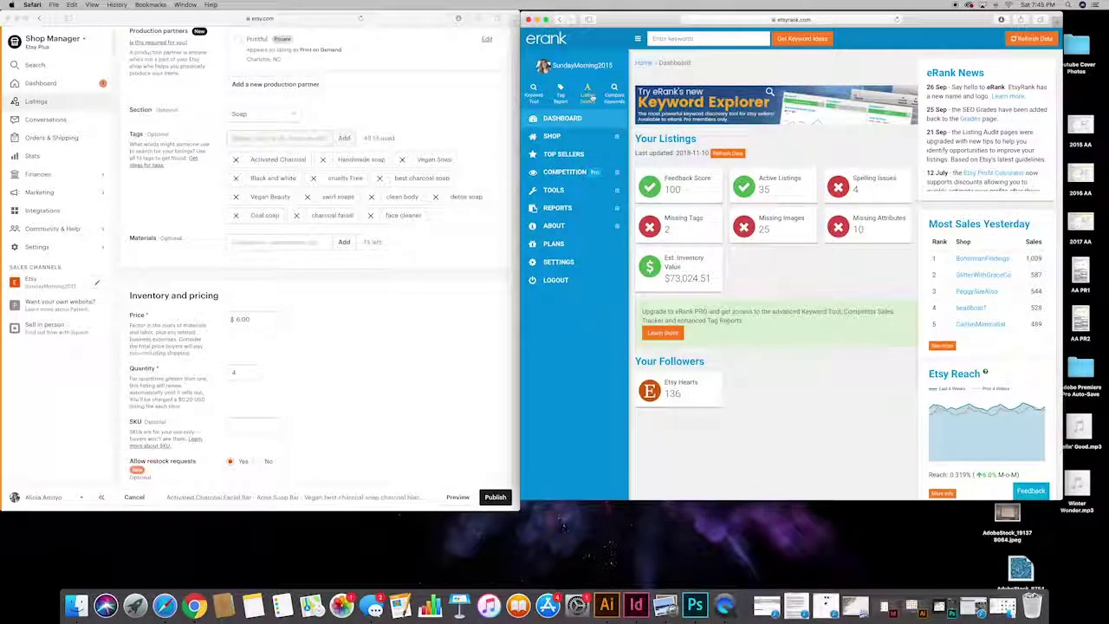
Step: Open Listing Grades and briefly view the Activated Charcoal Facial Bar audit before going back
click(780, 184)
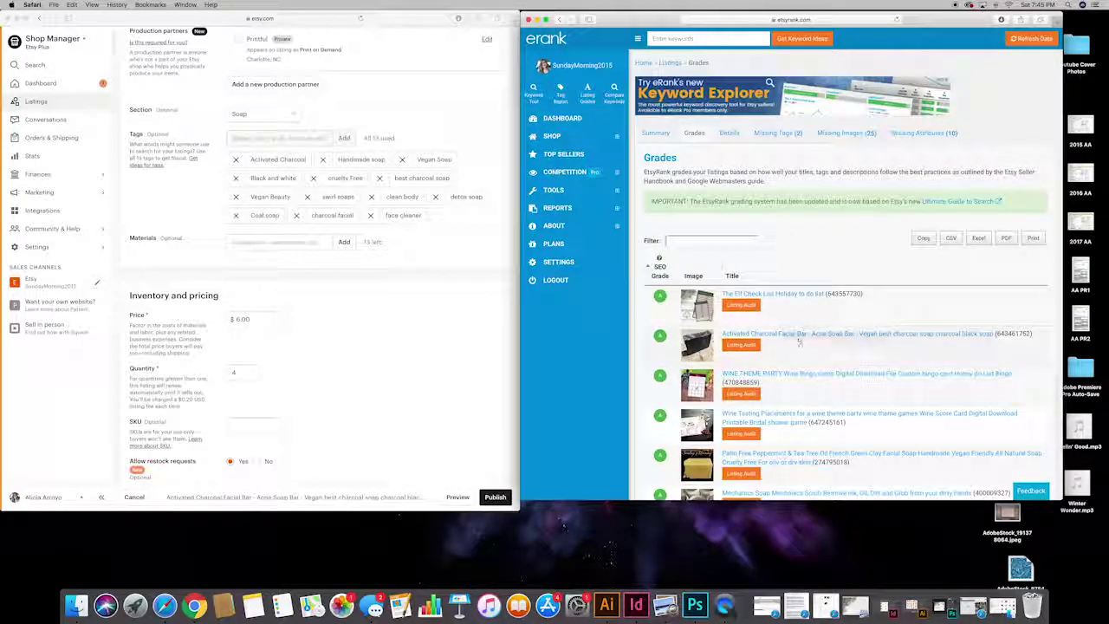
click(797, 337)
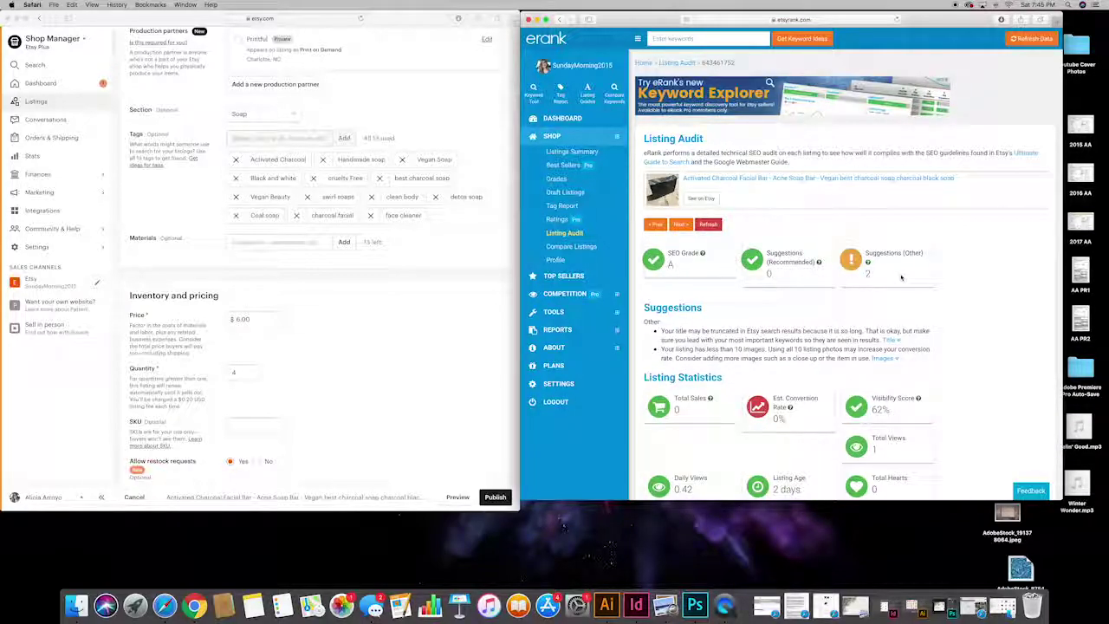
scroll(899, 278, down, 3)
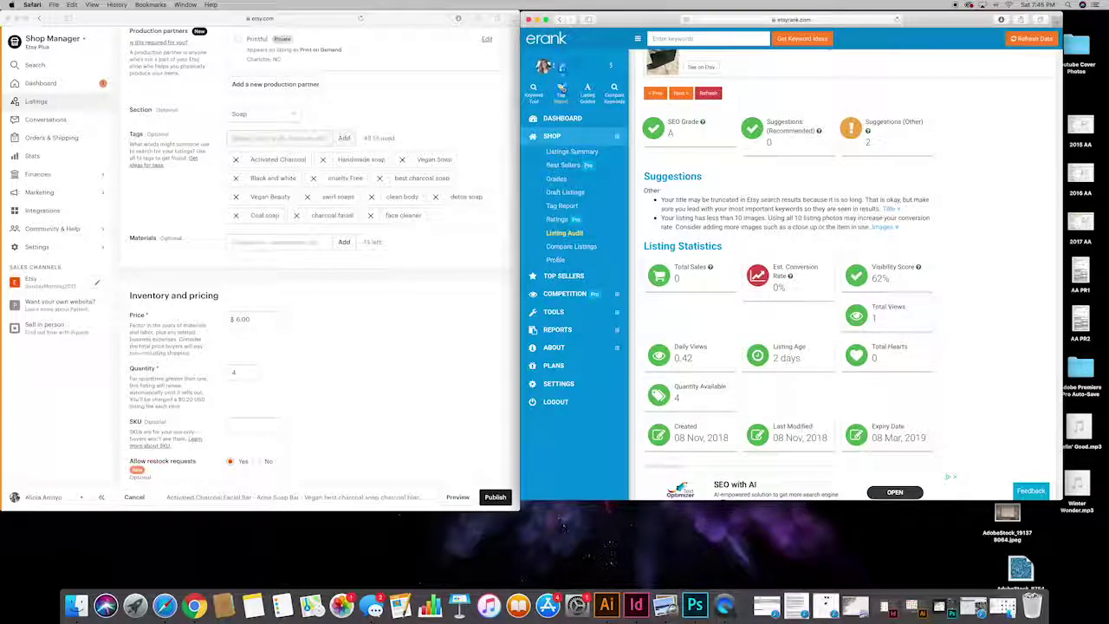
click(559, 19)
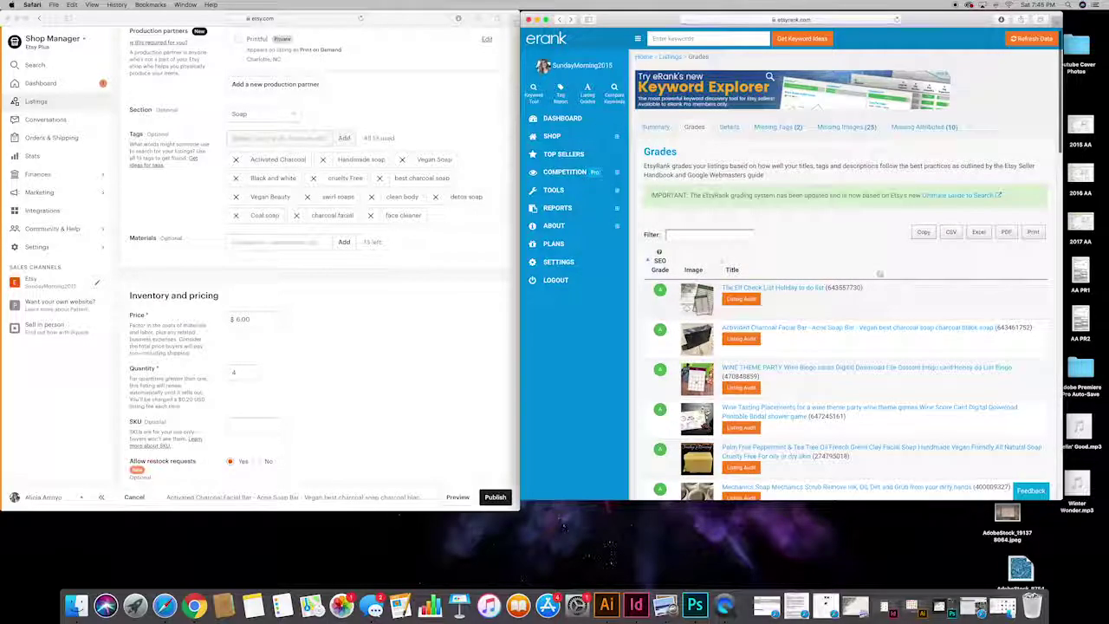
Step: Scroll to the C-graded listings and open the Facial Soap audit: grade C, 0% visibility
scroll(879, 274, down, 15)
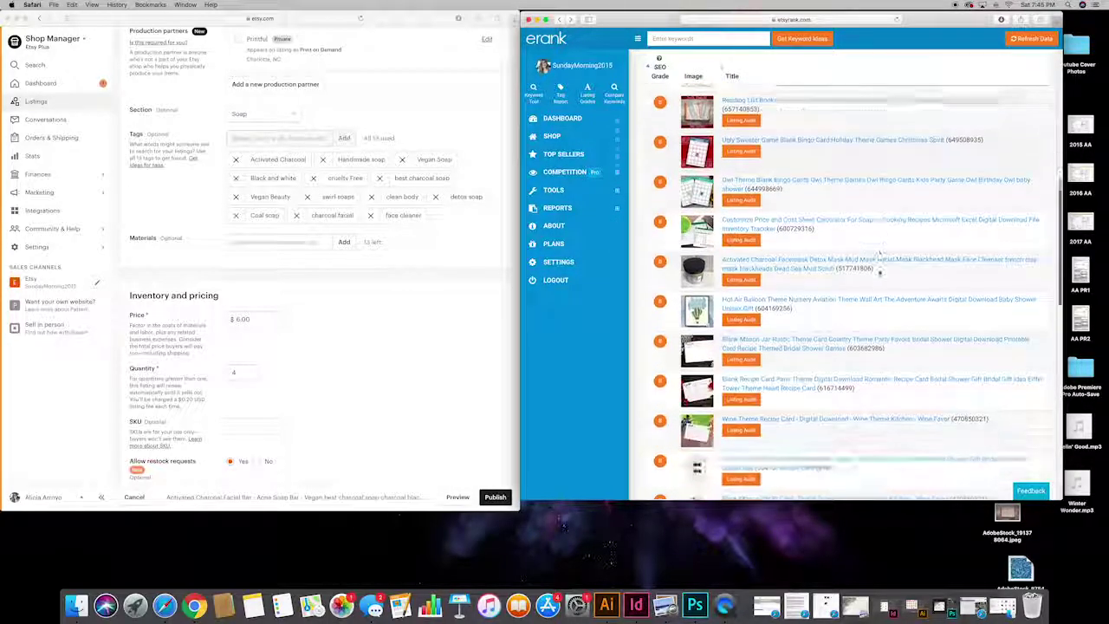
scroll(879, 256, down, 15)
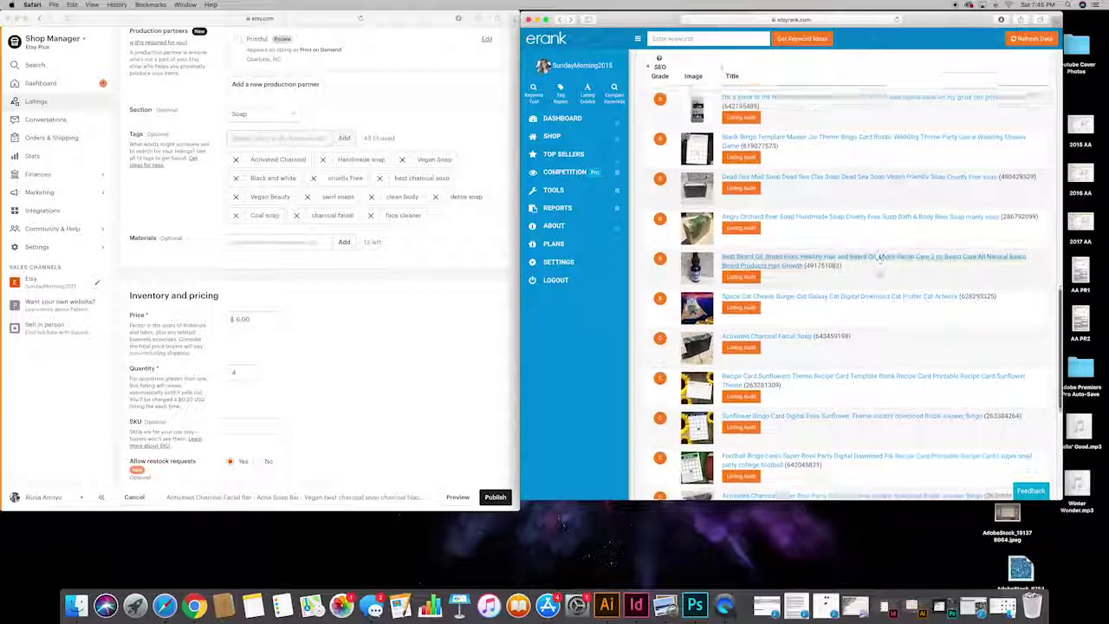
scroll(880, 257, down, 3)
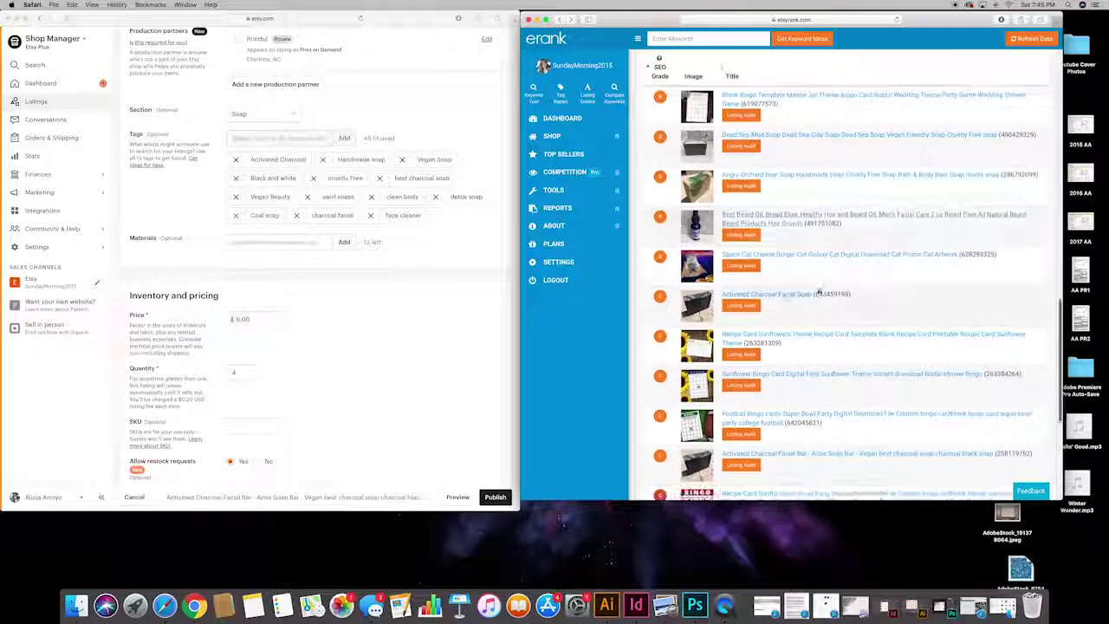
click(775, 293)
scroll(775, 295, down, 5)
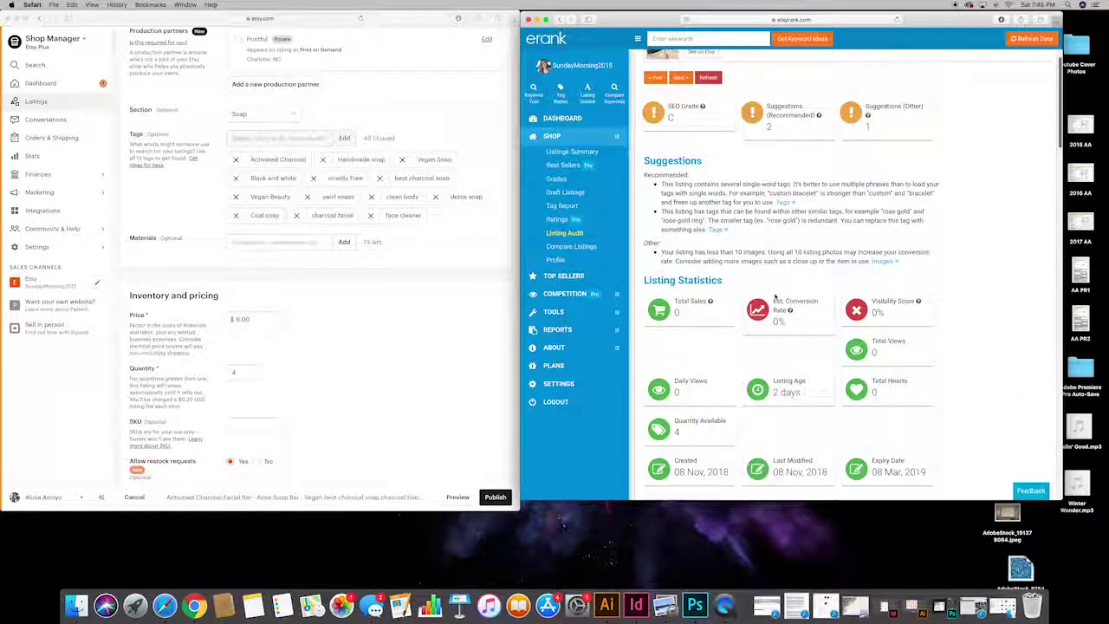
scroll(775, 297, down, 2)
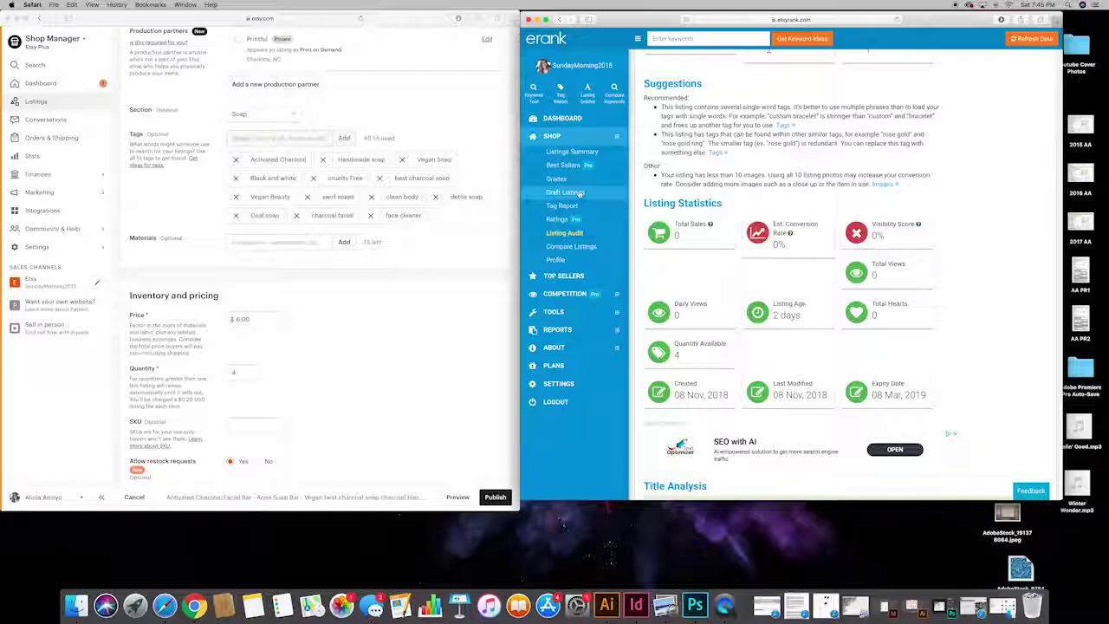
Step: Open the Listing Audit for the older Activated Charcoal Facial Bar listing
click(559, 19)
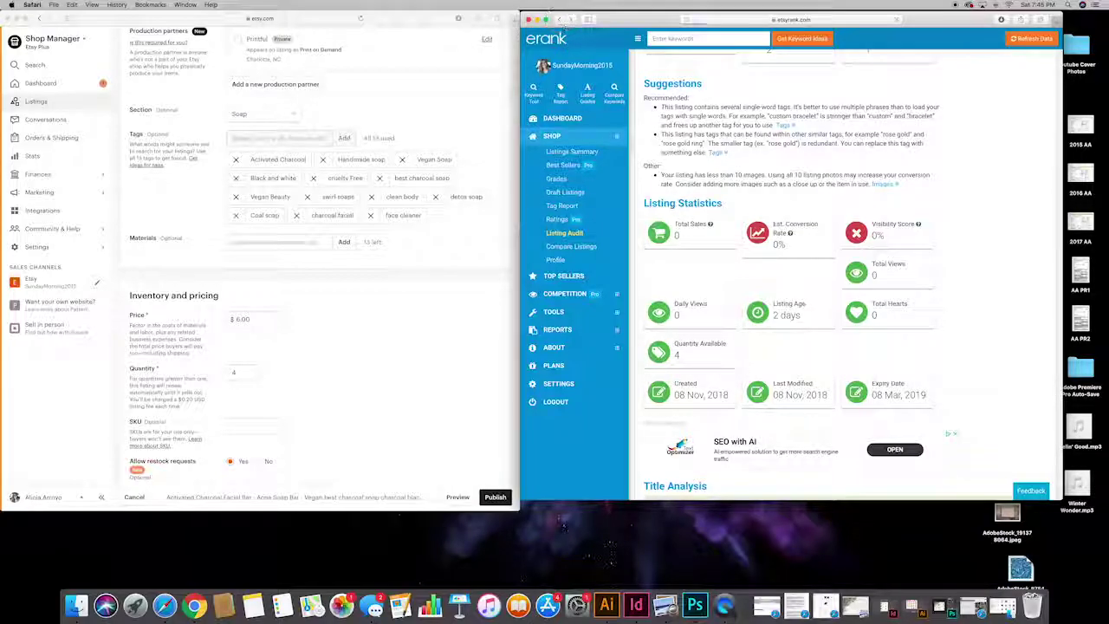
scroll(779, 185, down, 5)
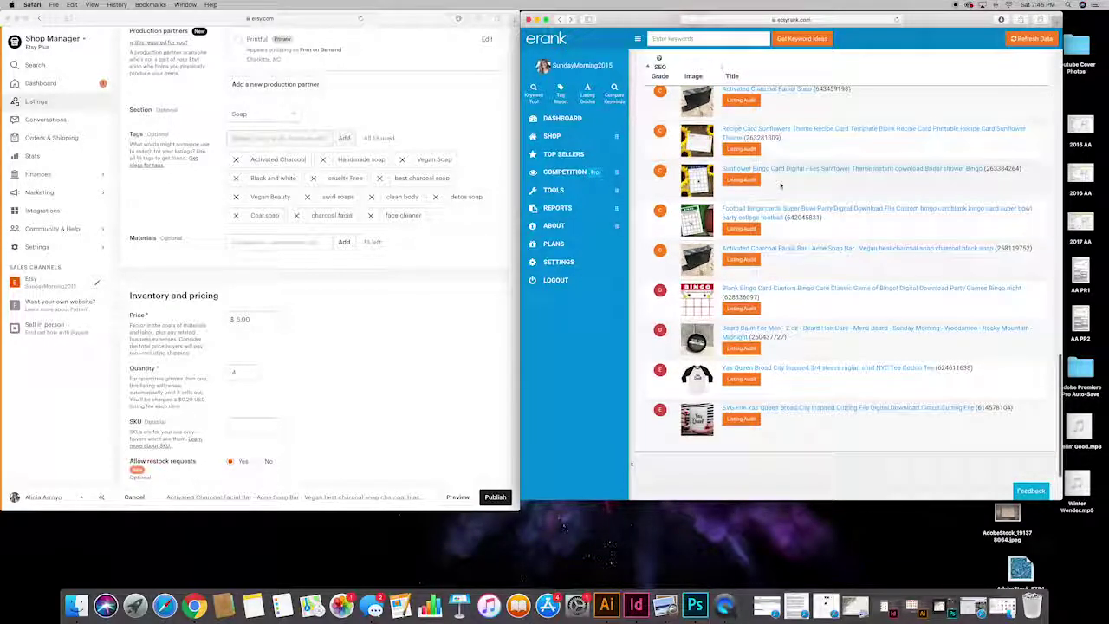
click(816, 248)
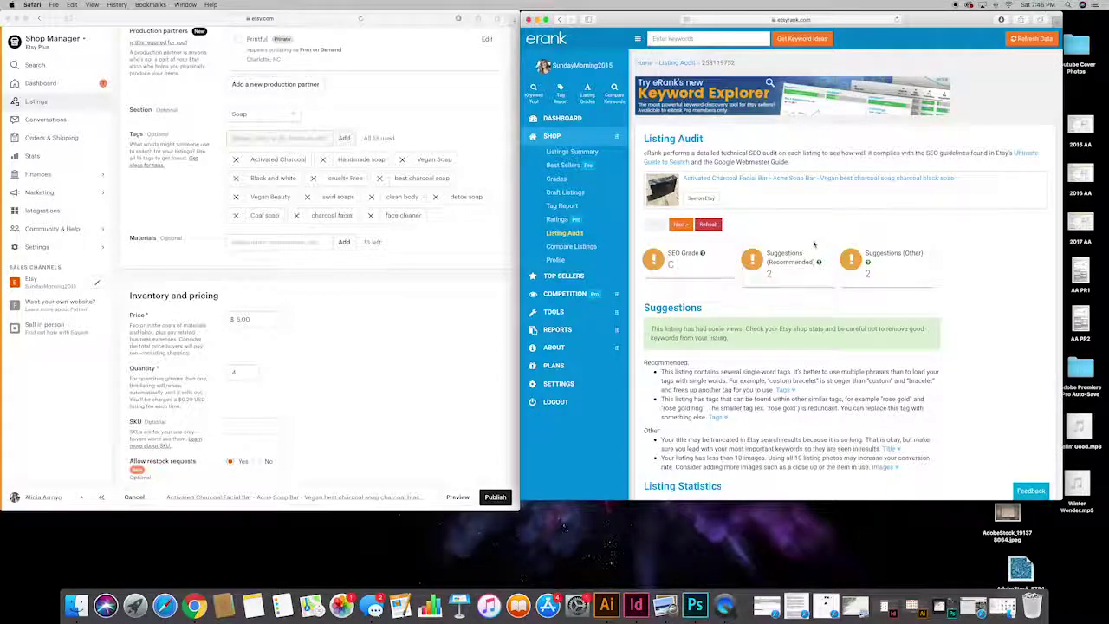
scroll(813, 243, down, 6)
scroll(813, 243, down, 2)
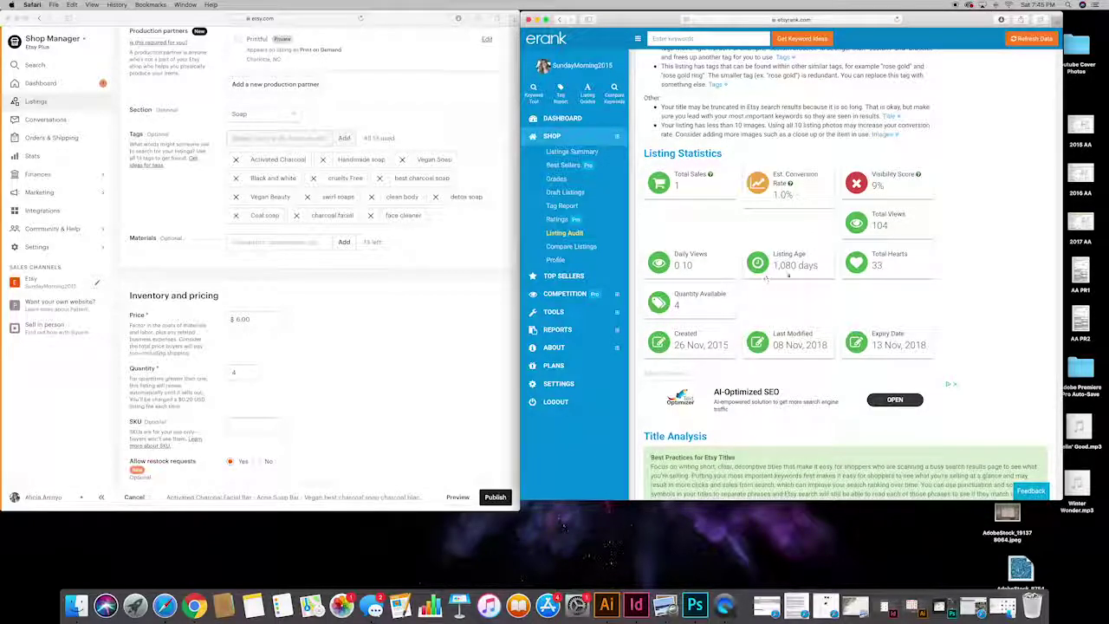
Step: Highlight the listing age of 1,080 days and the Total Sales figure
drag(823, 267, 746, 253)
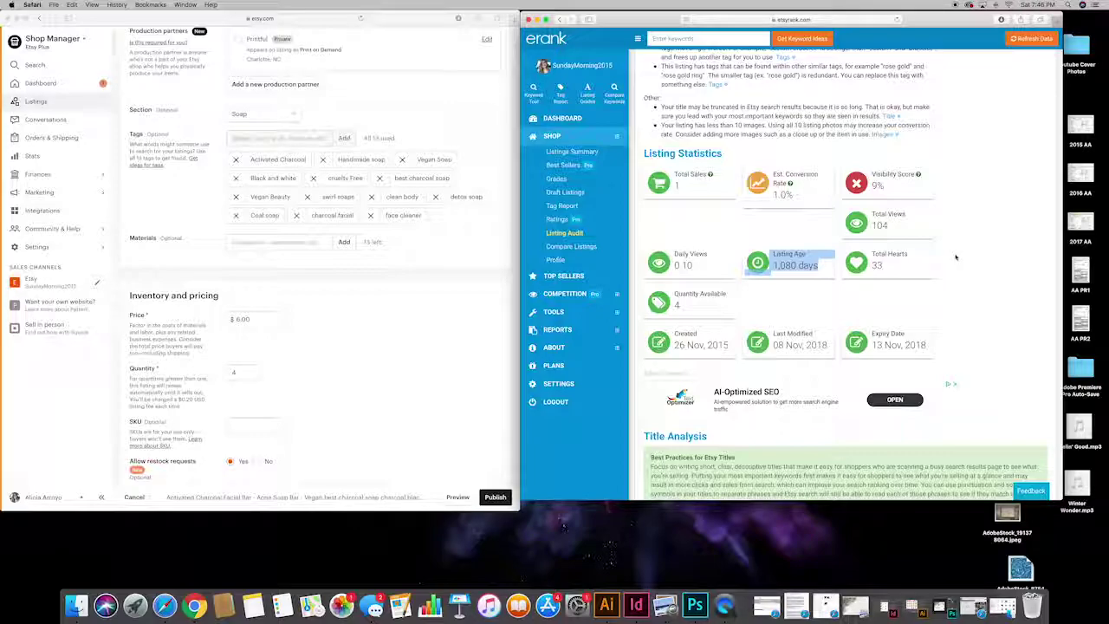
drag(675, 185, 668, 172)
click(977, 208)
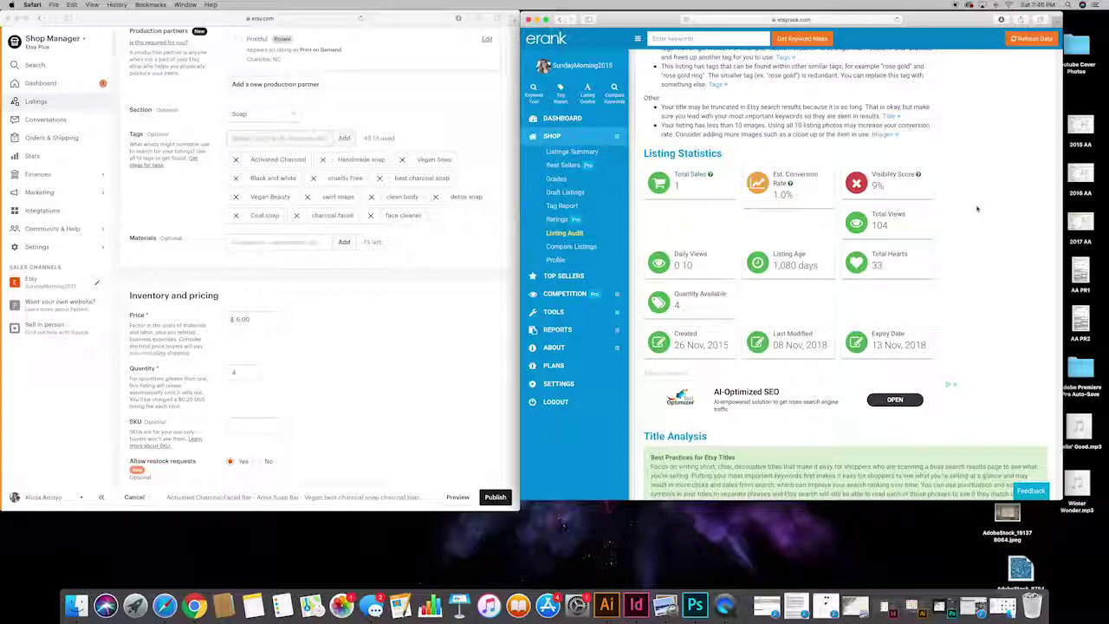
Step: Scroll through the Facial Bar audit's title and tag analysis and back up
scroll(977, 208, down, 1)
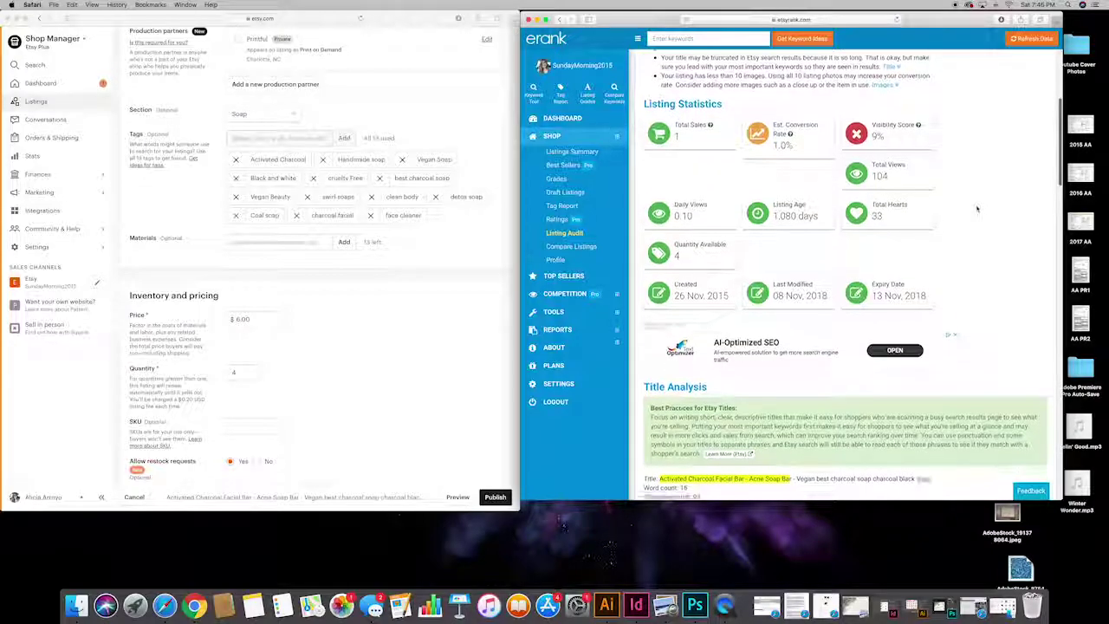
scroll(977, 208, down, 3)
scroll(977, 208, down, 10)
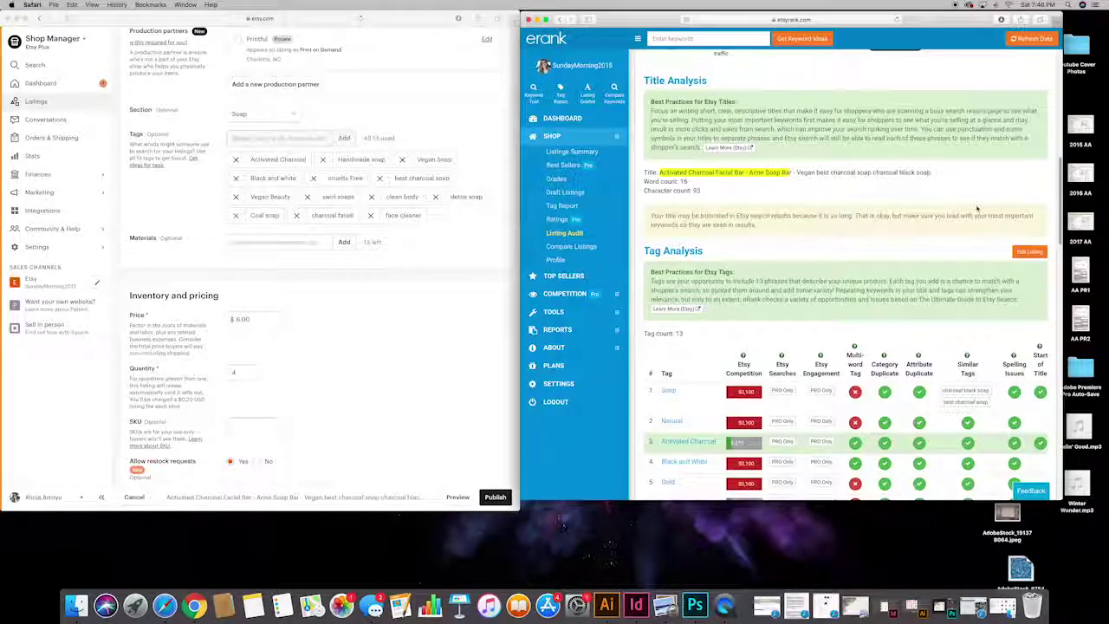
scroll(977, 208, down, 7)
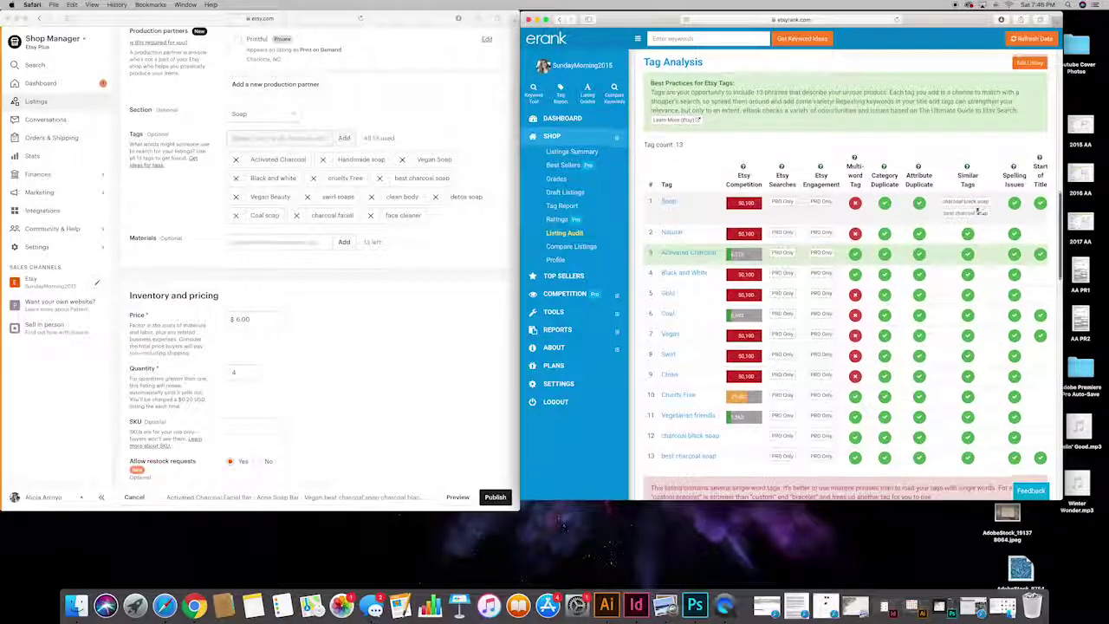
scroll(977, 208, up, 18)
scroll(977, 208, up, 3)
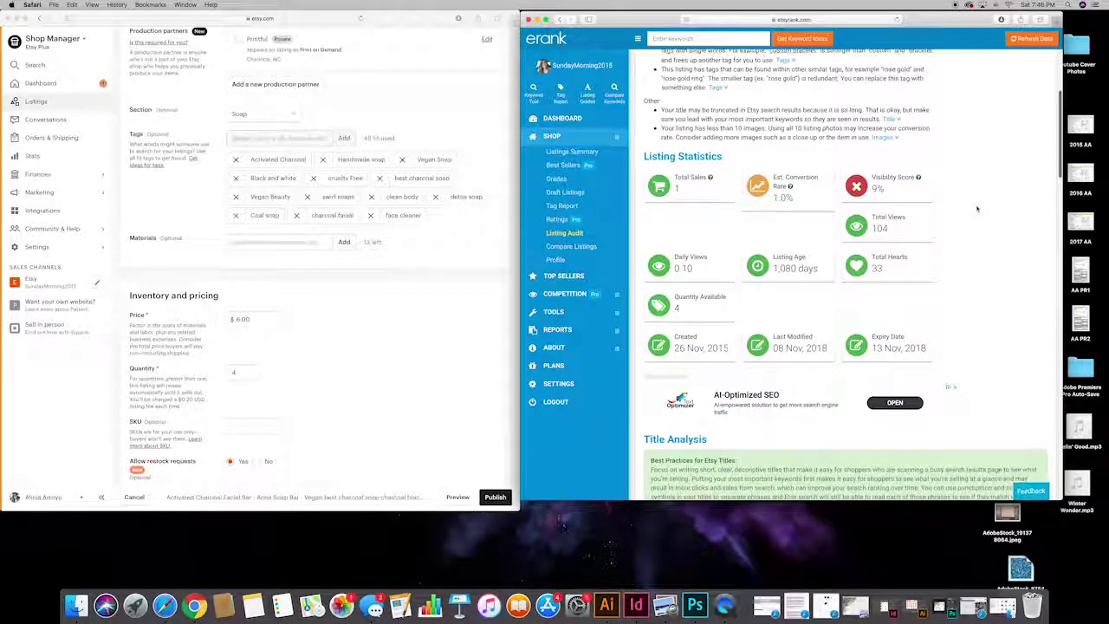
scroll(977, 208, up, 1)
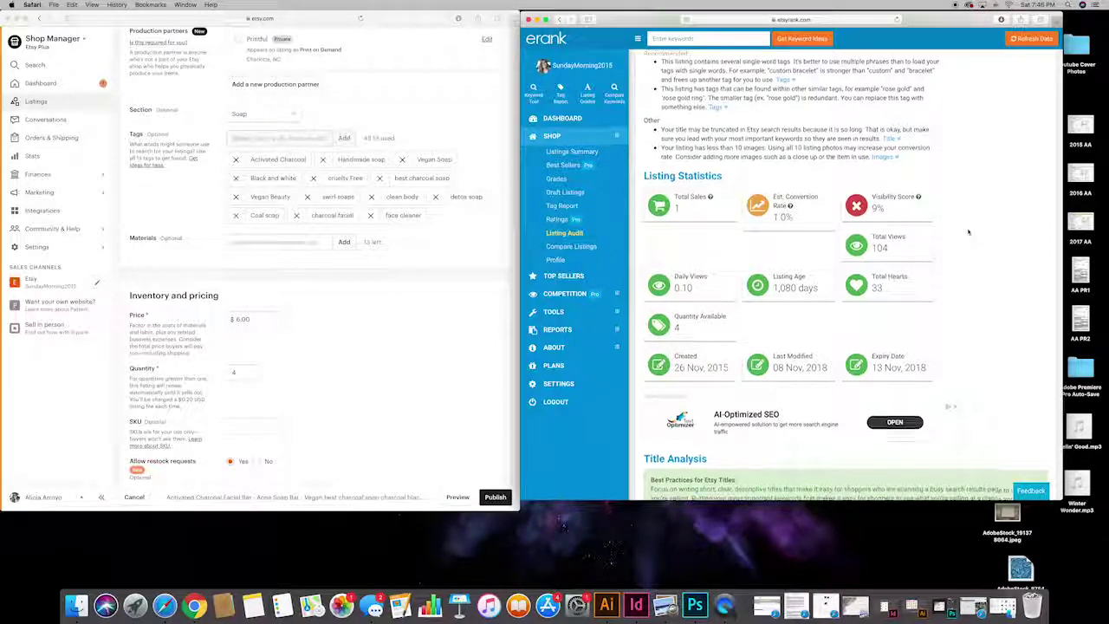
scroll(968, 242, up, 2)
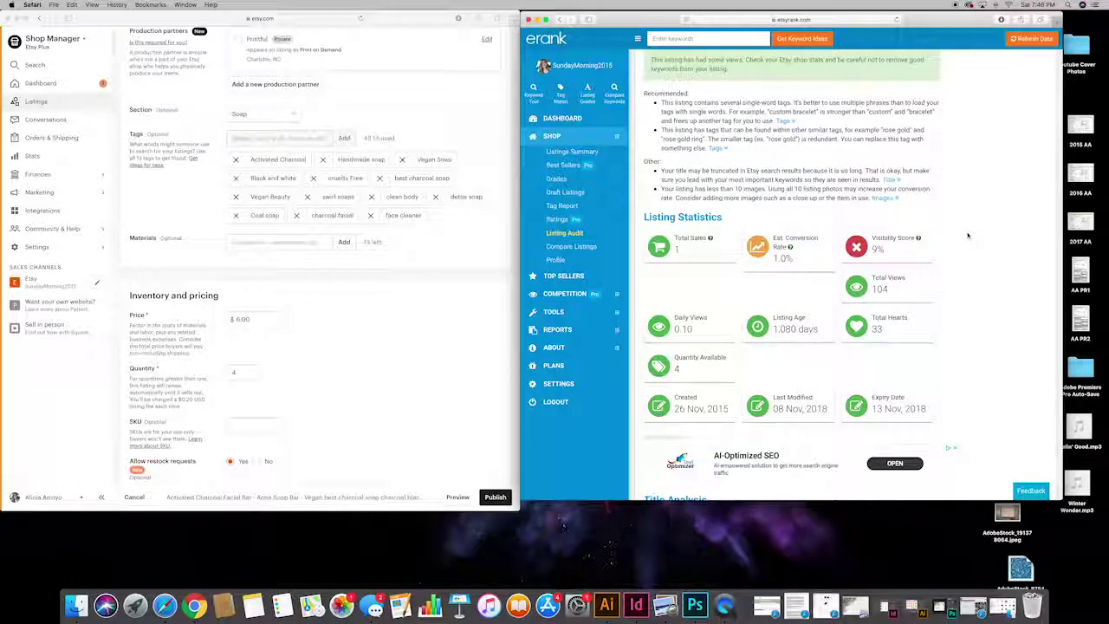
scroll(969, 235, up, 2)
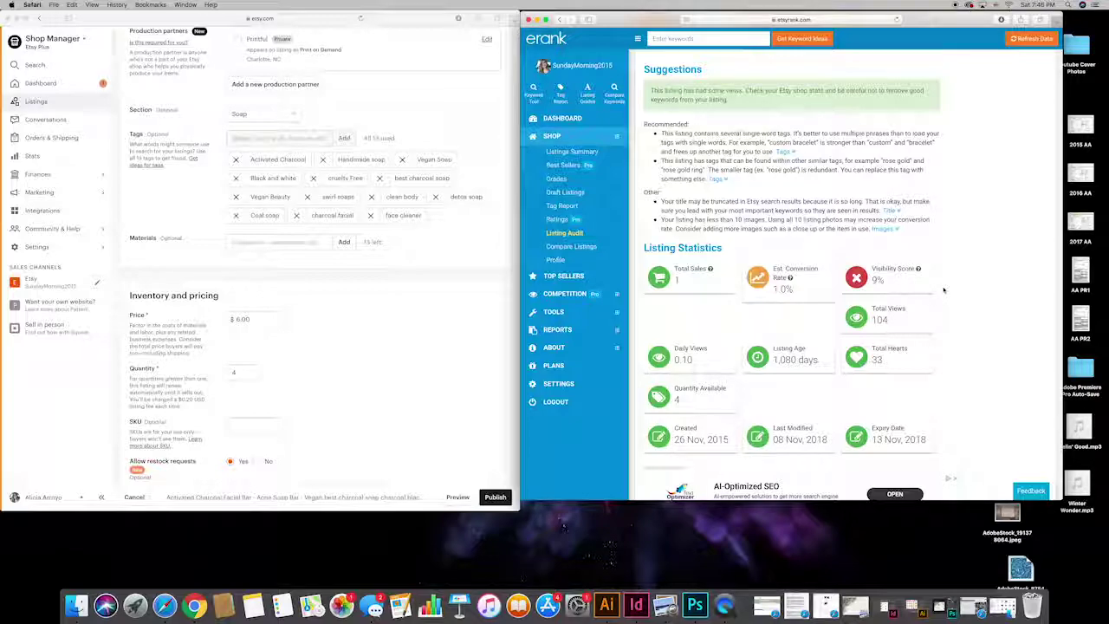
scroll(943, 289, up, 5)
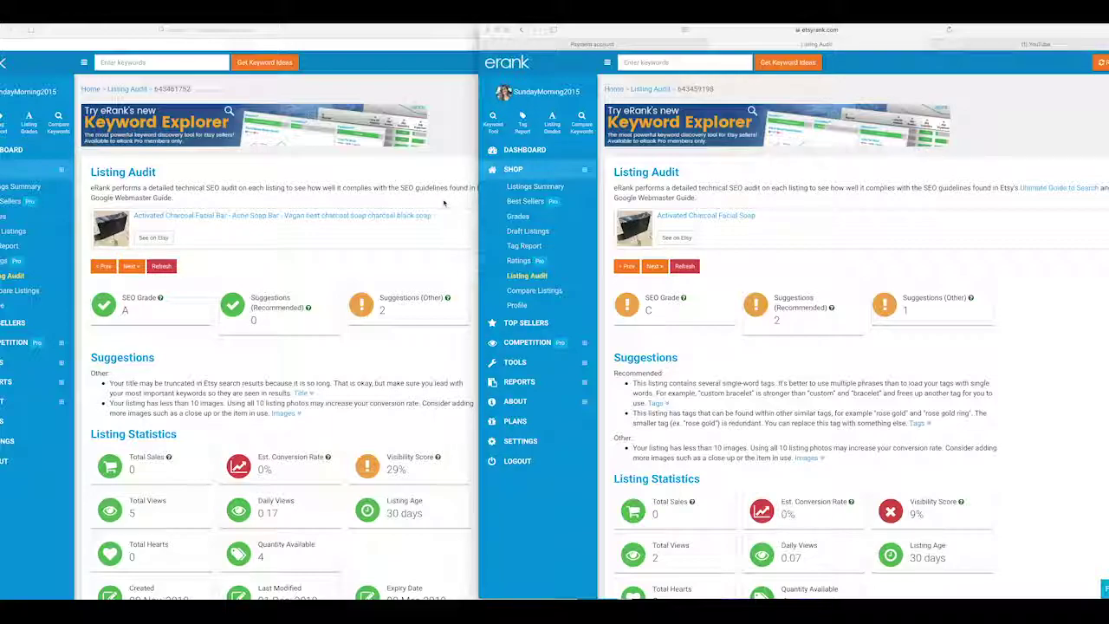
Step: Scroll the Facial Bar audit to its dates: created 08 Nov 2018, expiring 08 Mar 2019
scroll(443, 203, down, 5)
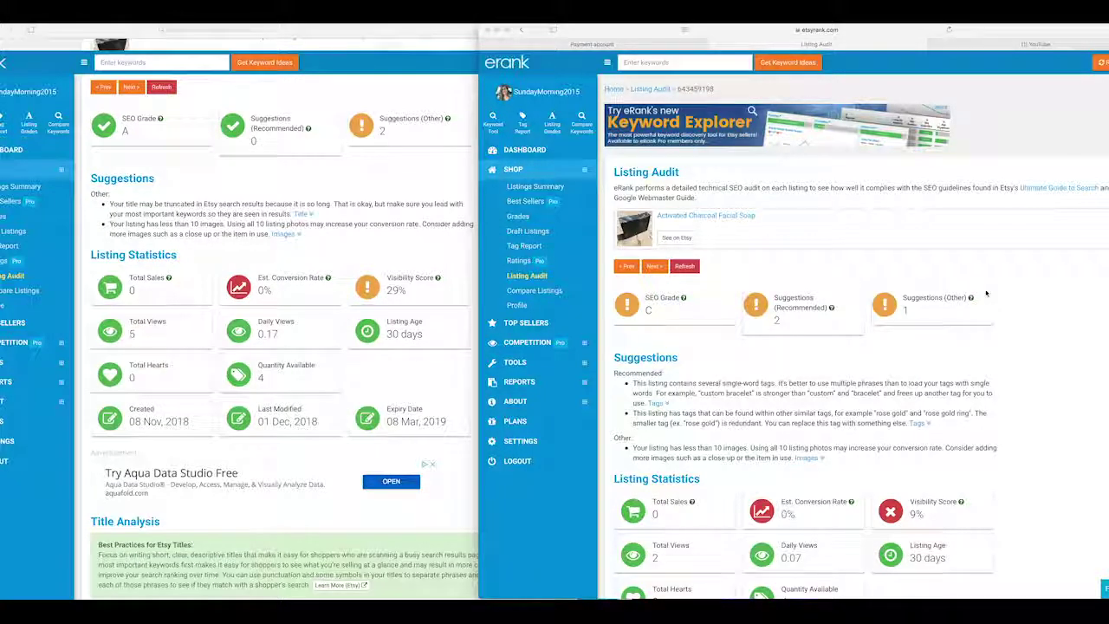
scroll(985, 293, down, 8)
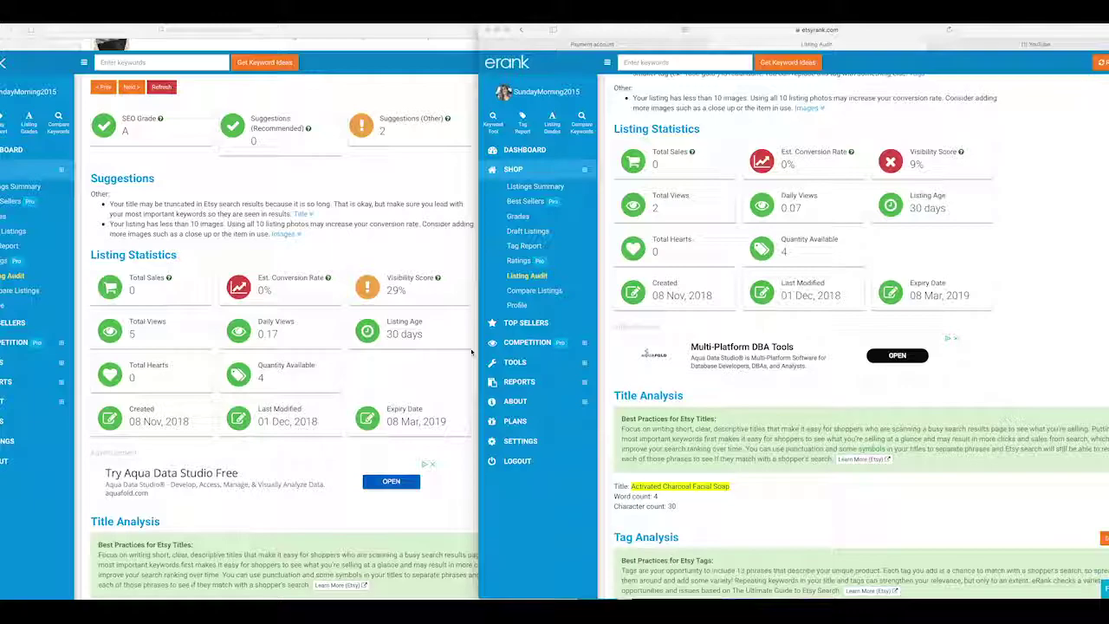
scroll(472, 351, down, 10)
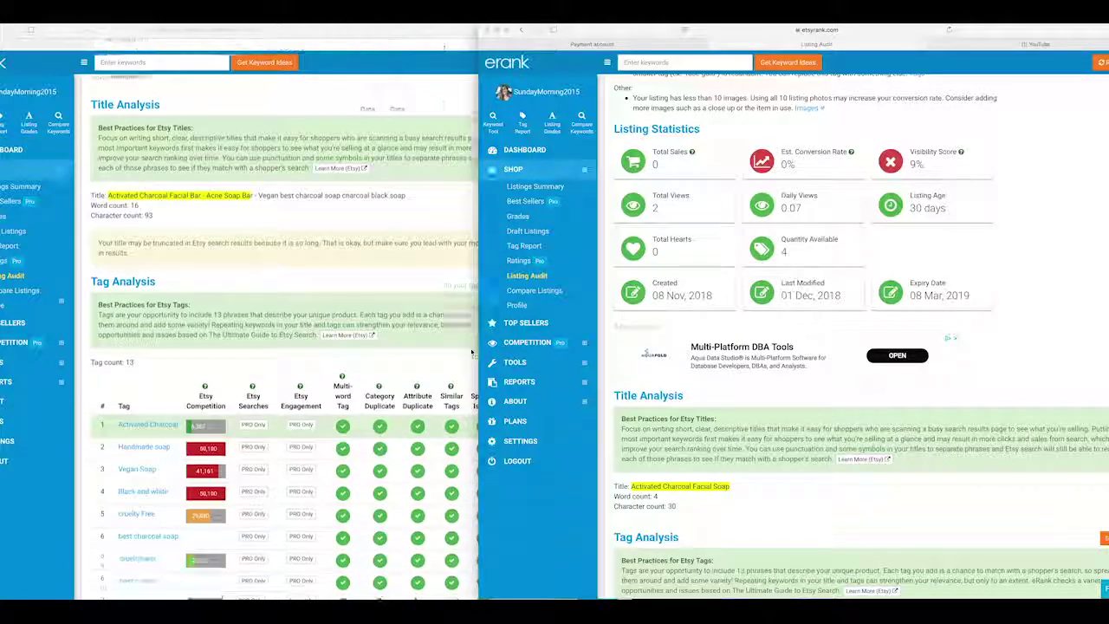
scroll(472, 352, down, 5)
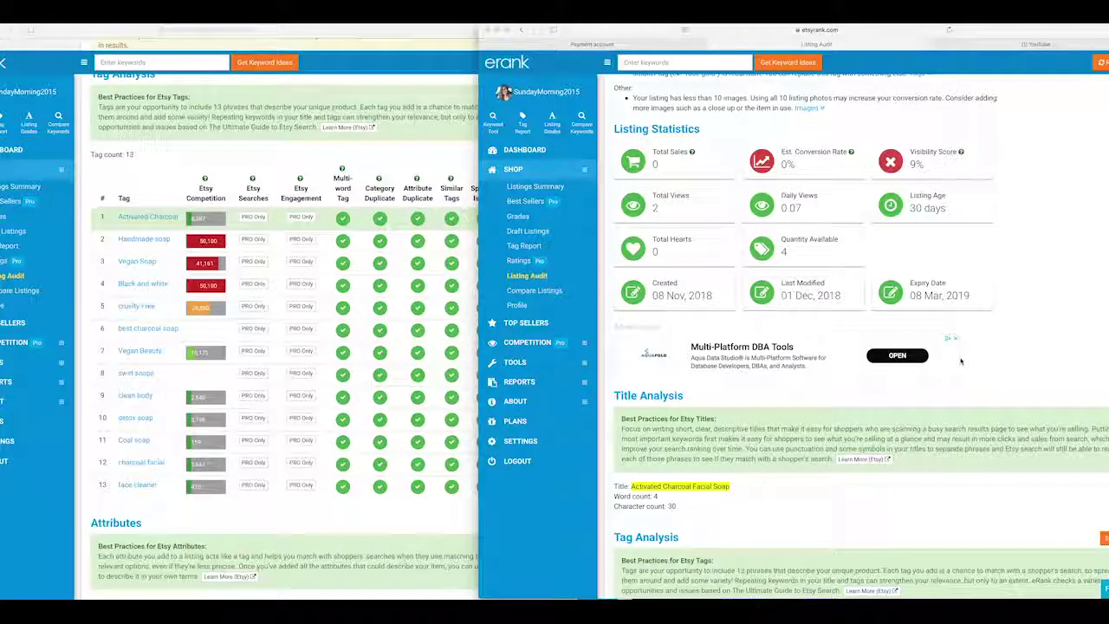
click(1005, 334)
scroll(1022, 321, down, 8)
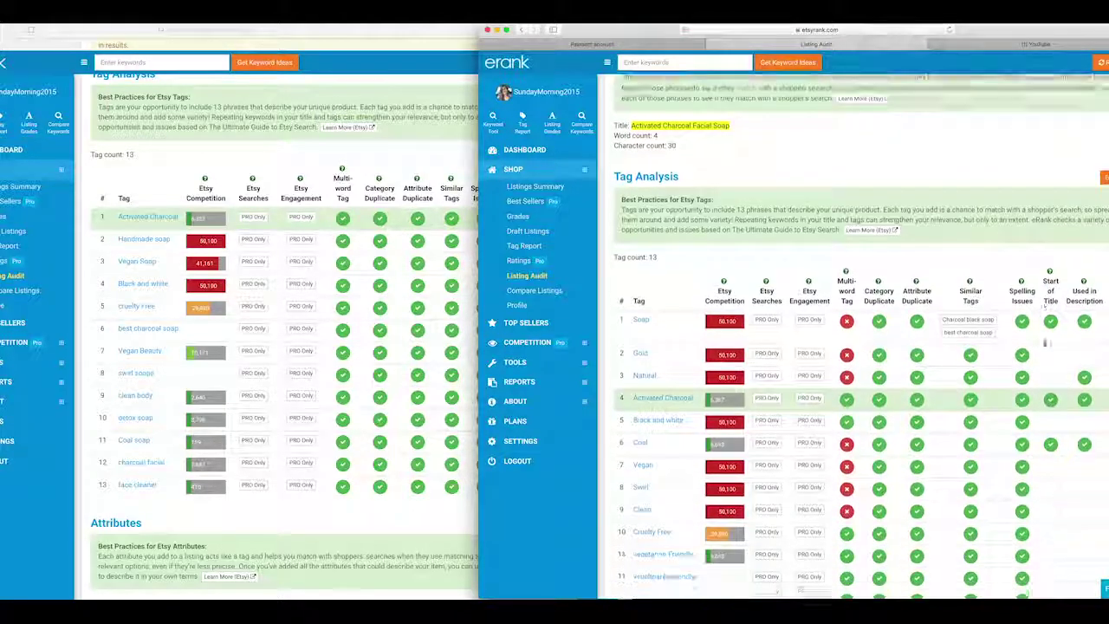
scroll(1045, 342, down, 5)
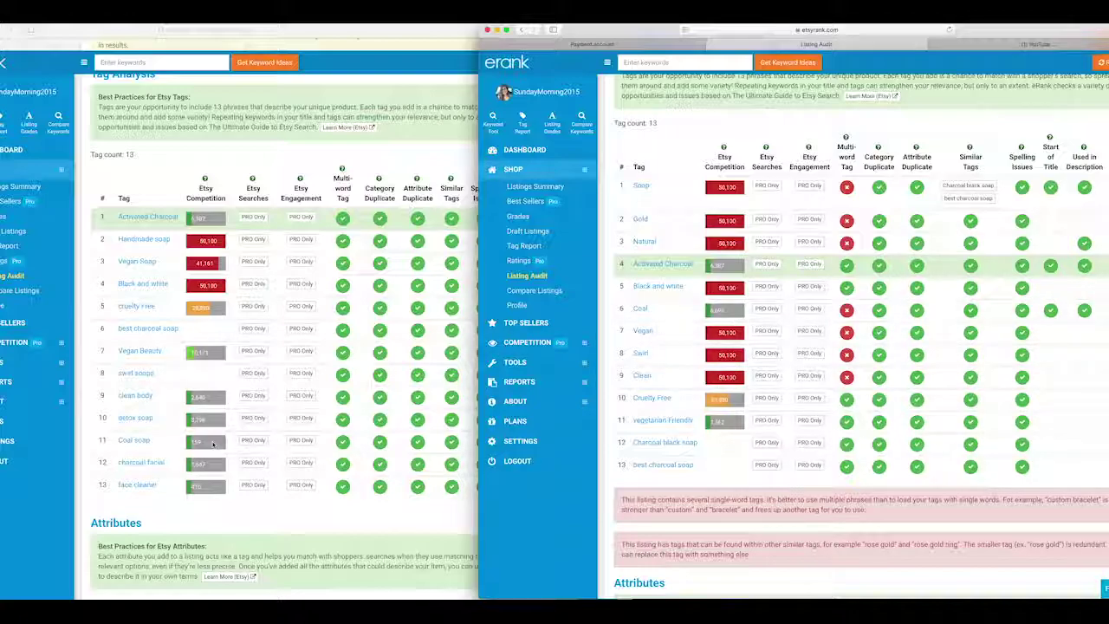
Step: Scroll the Google Trends chart of 'Charcoal black soap' interest since 2004
scroll(680, 399, down, 1)
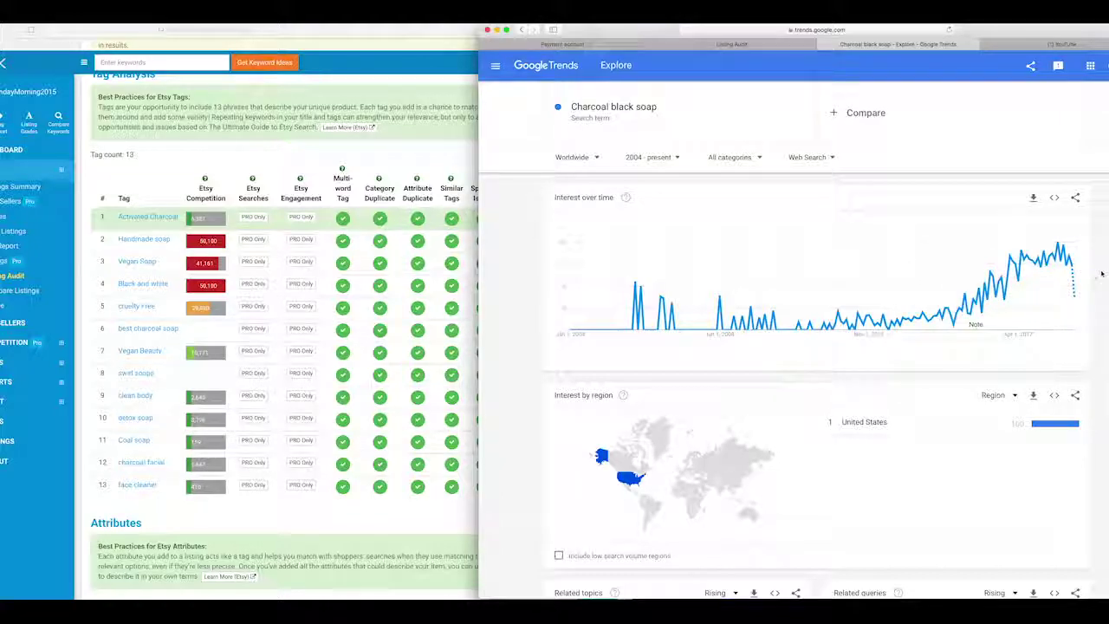
Step: Scroll Google Trends to Related queries, then return to the eRank Facial Soap Listing Audit
scroll(1101, 274, down, 3)
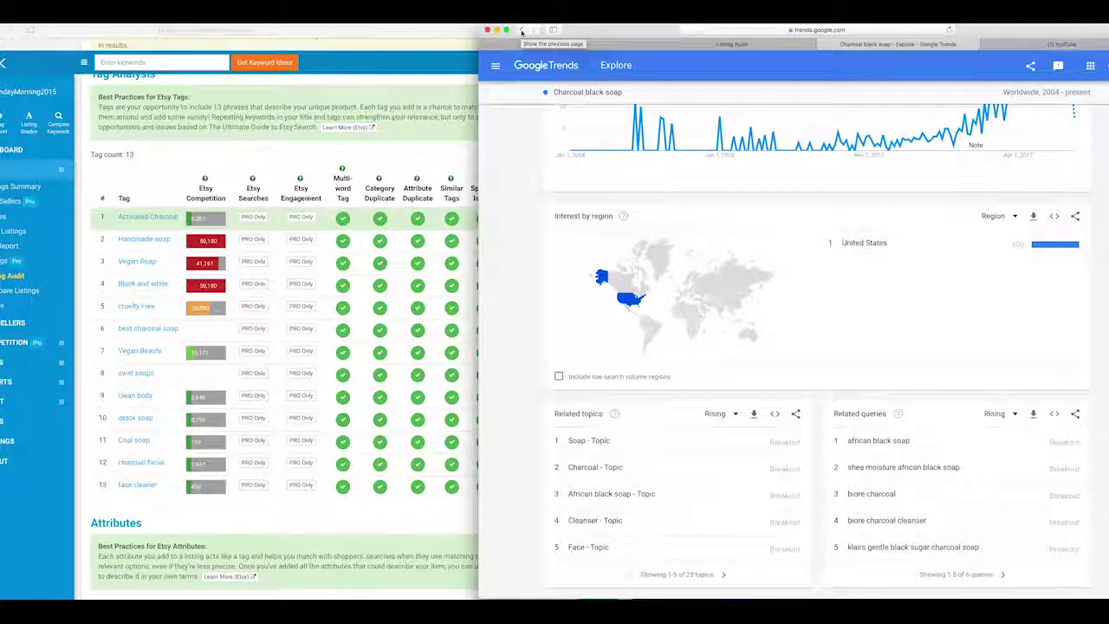
click(736, 46)
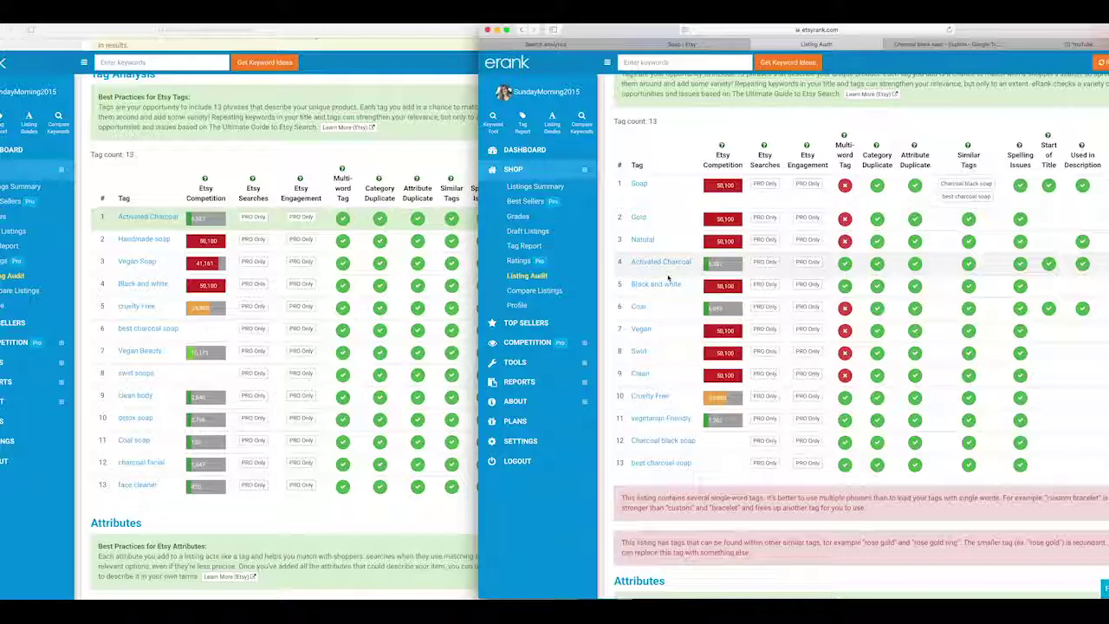
Step: Mark the Activated Charcoal tag row, then return to the Facial Bar audit showing its full tag table
click(668, 275)
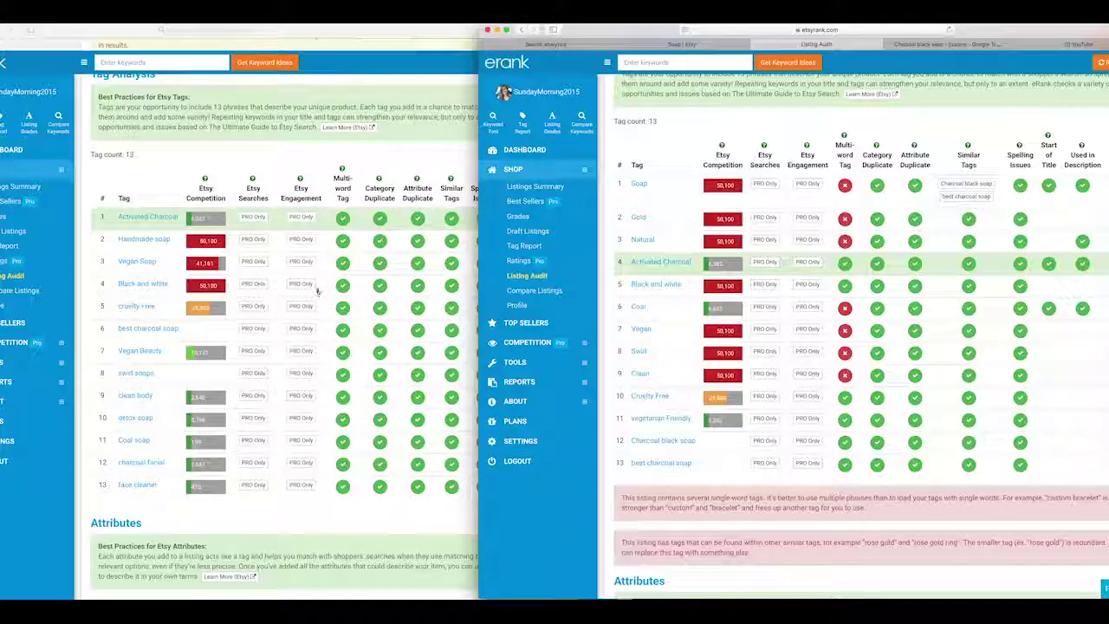
click(295, 251)
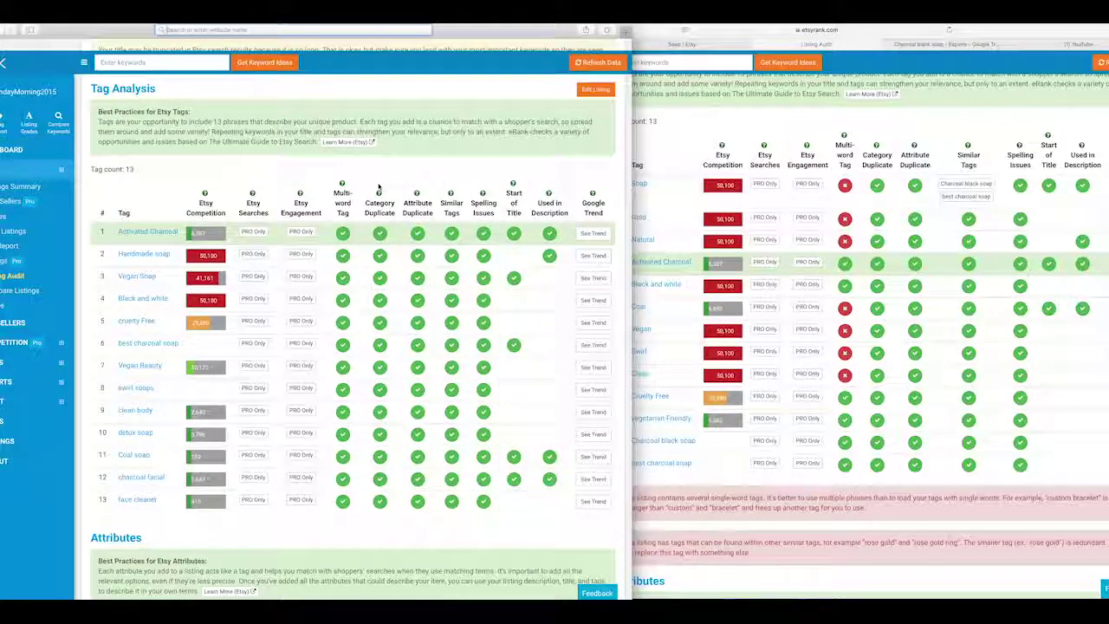